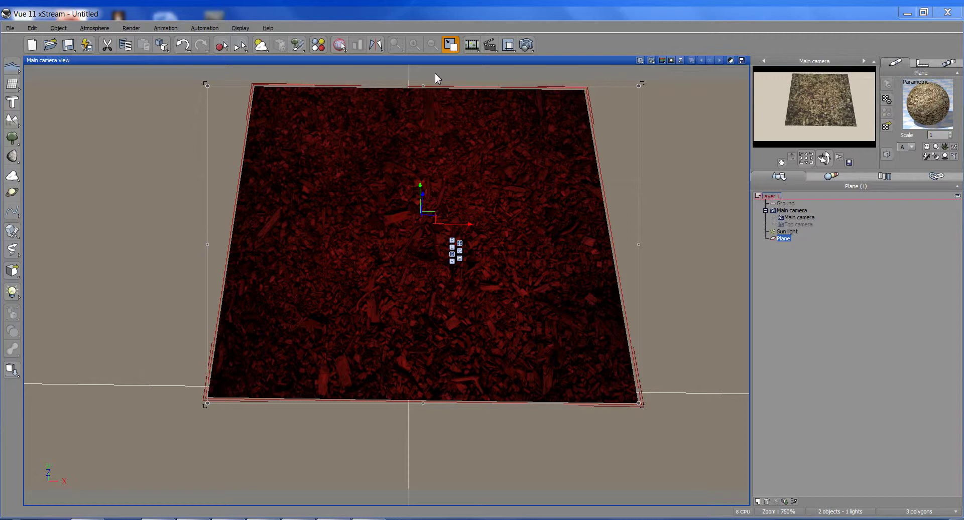
Open Gamma Options from the program preferences, showing gamma 1.8 throughout, and position the dialog
left_click(10, 28)
left_click(57, 251)
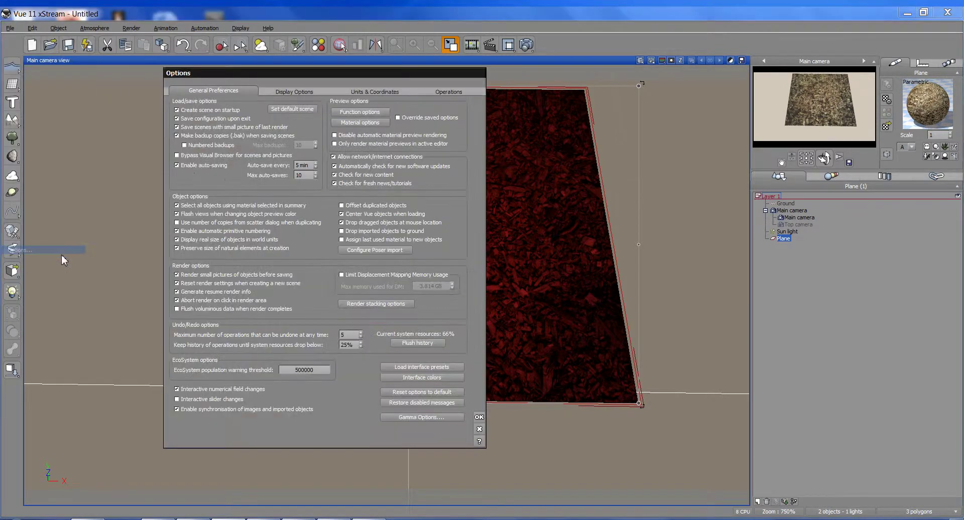
left_click(418, 417)
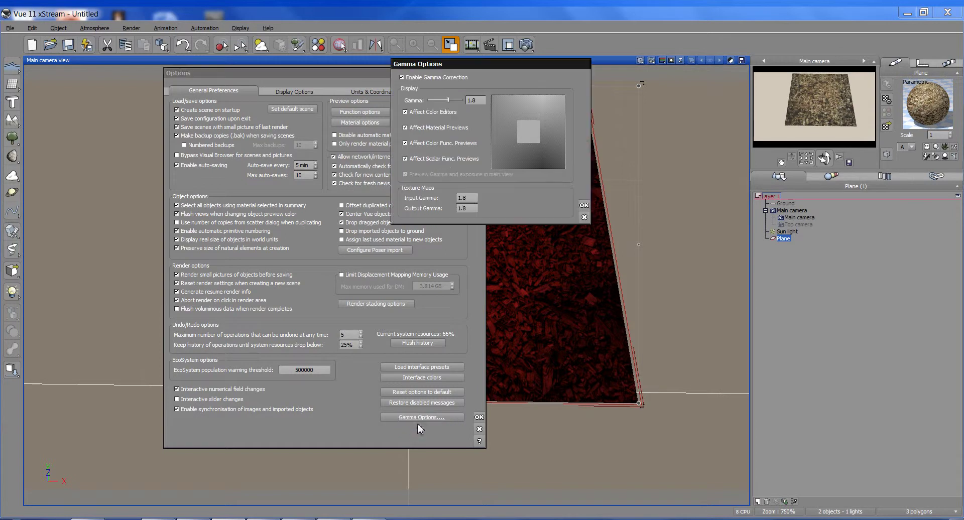
left_click_drag(508, 68, 533, 64)
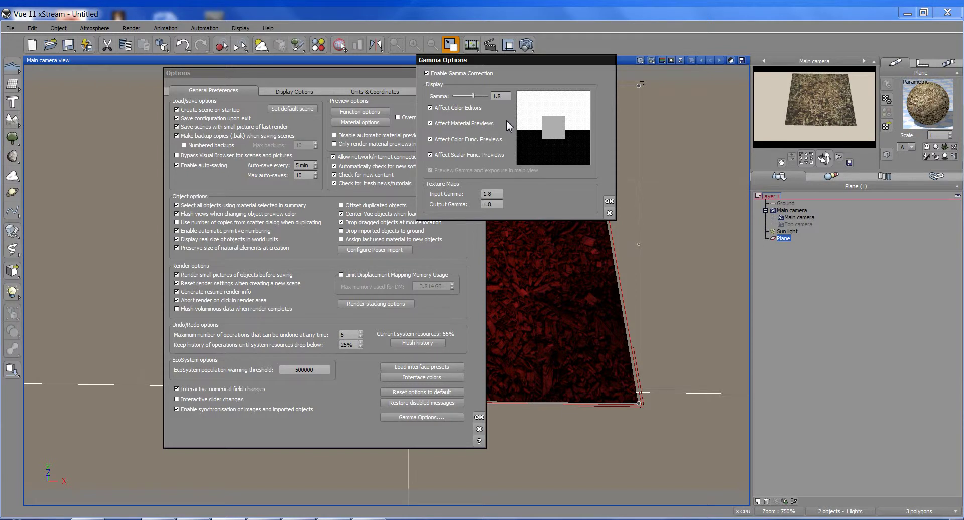
left_click_drag(524, 63, 514, 64)
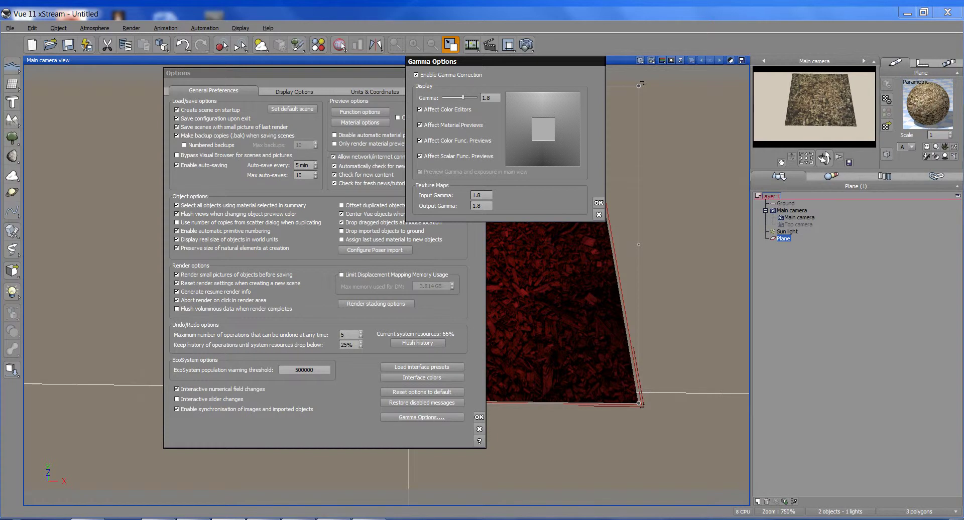
left_click_drag(509, 64, 504, 64)
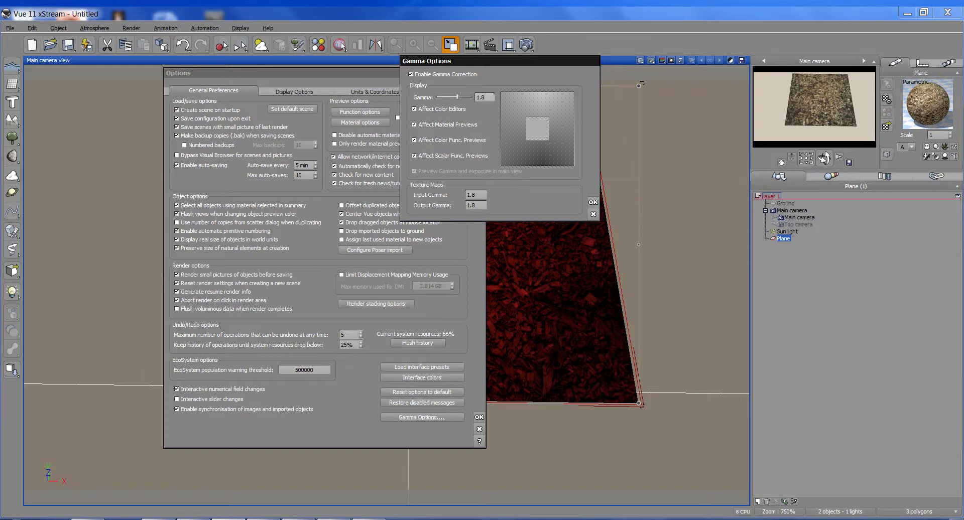
Set display gamma and texture input gamma to 2.2 and texture output gamma to 1, keeping gamma correction enabled
double_click(481, 97)
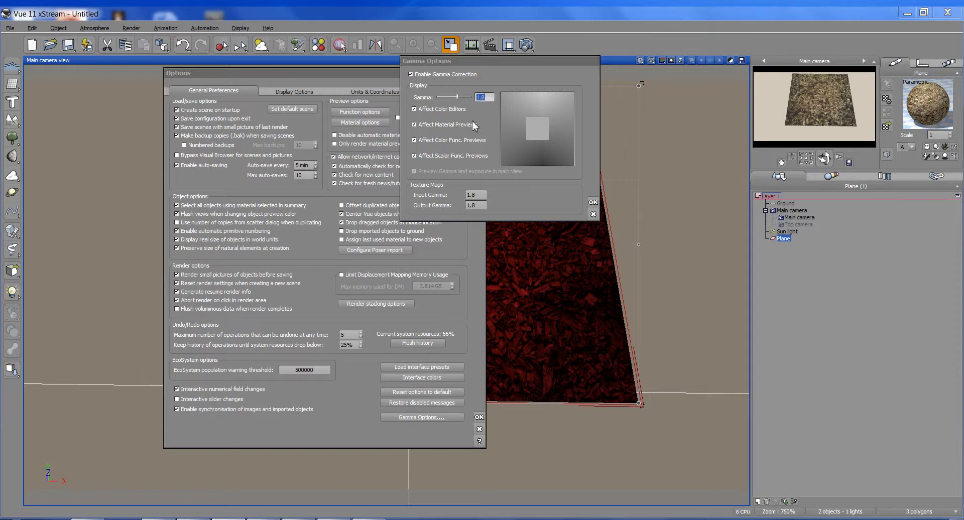
type("2.2")
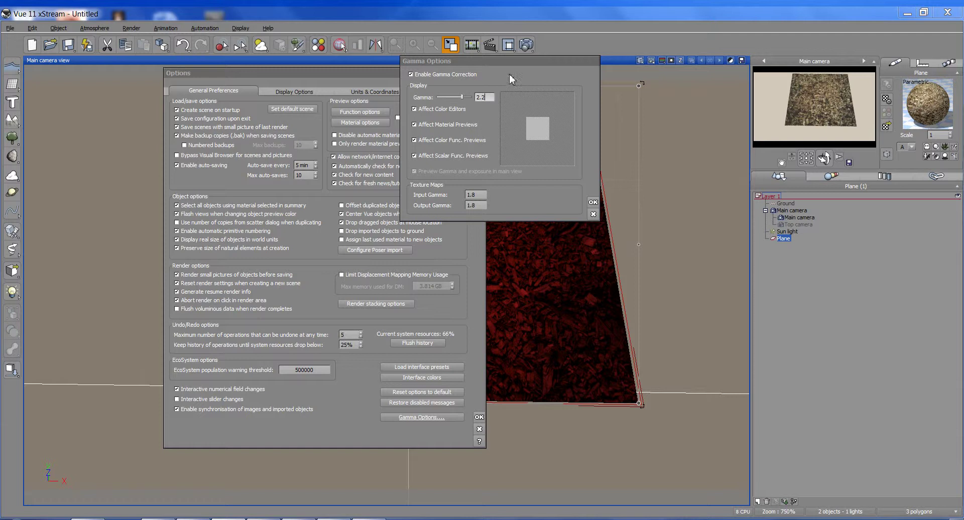
key("alt+e")
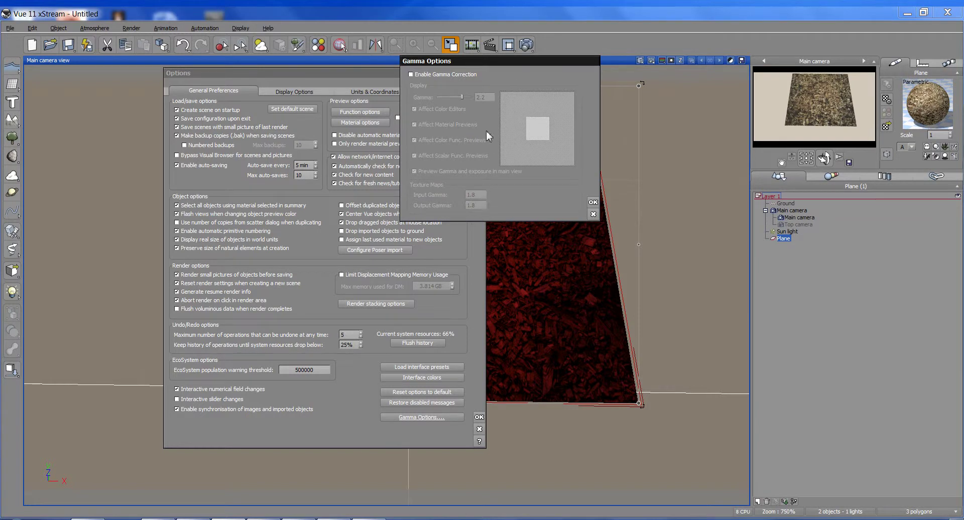
left_click(461, 75)
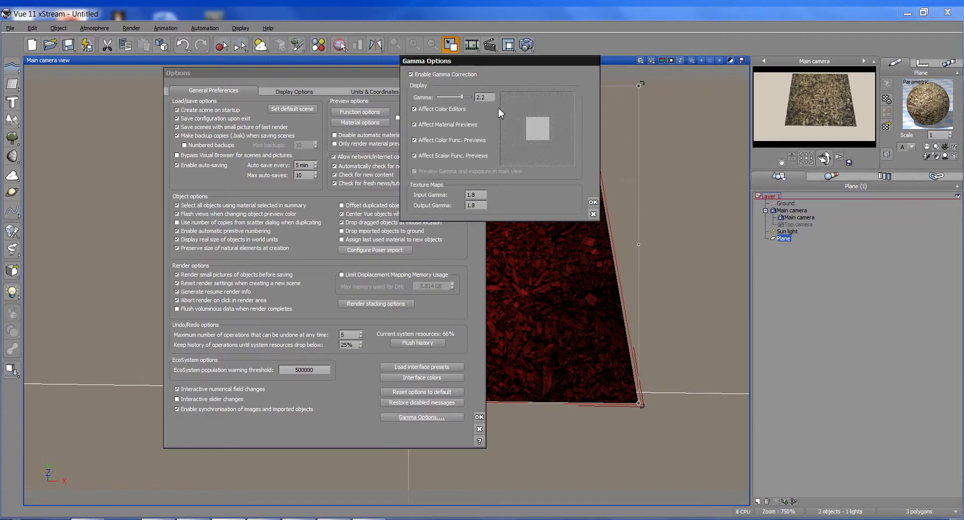
double_click(475, 194)
type("2.2")
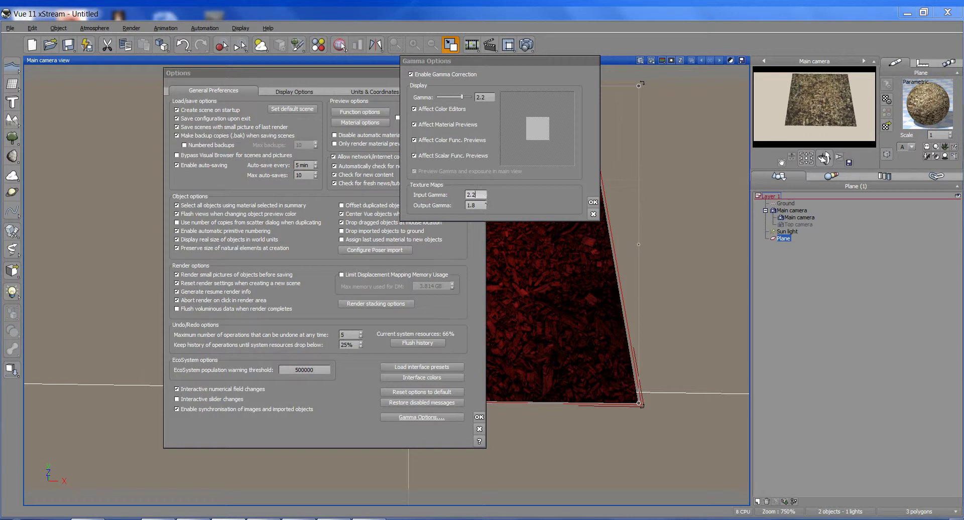
left_click(492, 198)
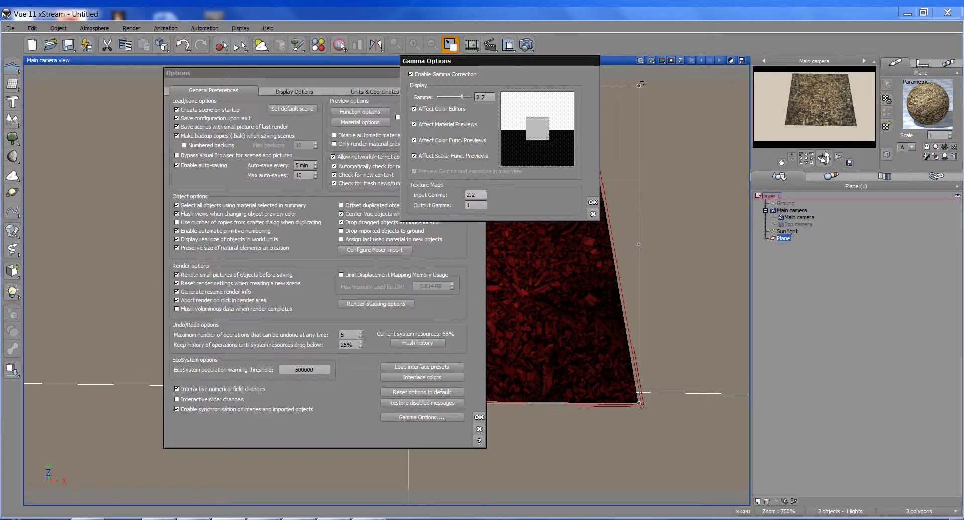
key("Tab")
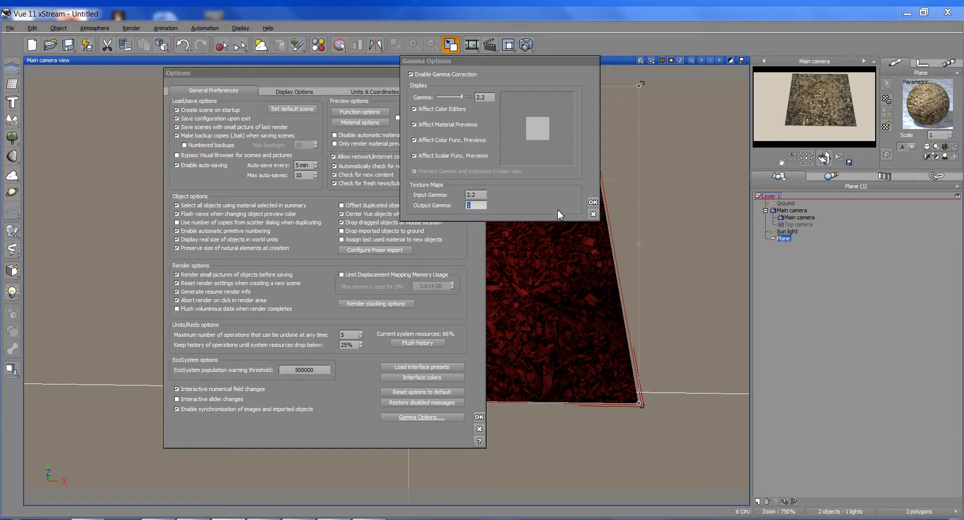
left_click(593, 203)
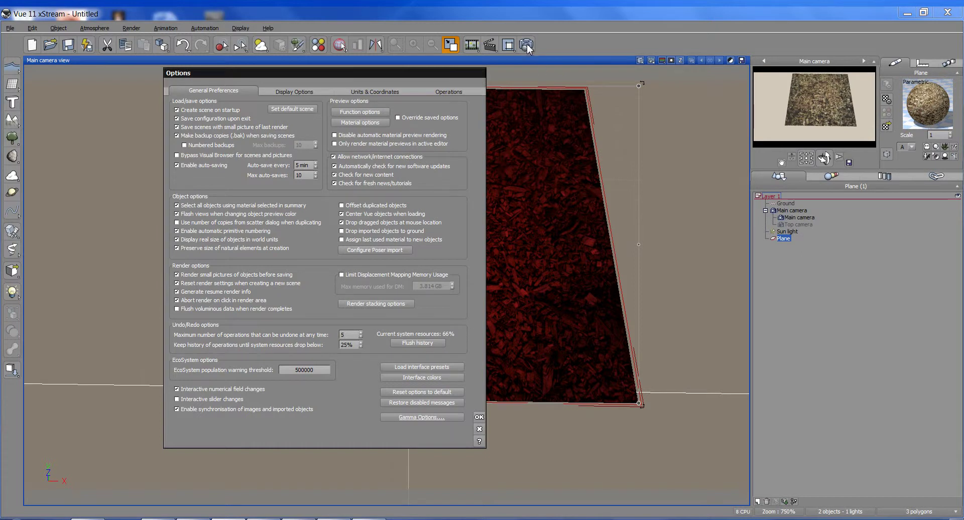
Render the textured plane with 2.2 display gamma, then close the finished render
left_click(479, 417)
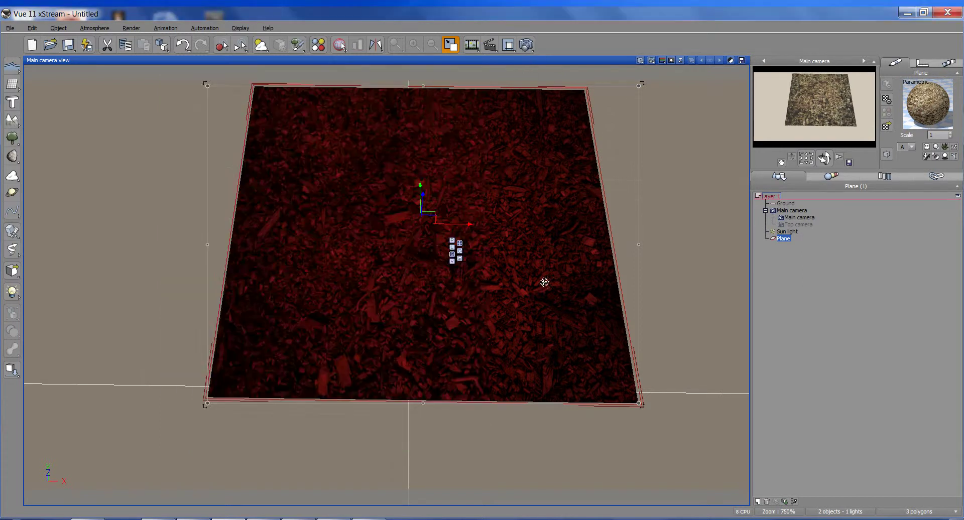
left_click(526, 45)
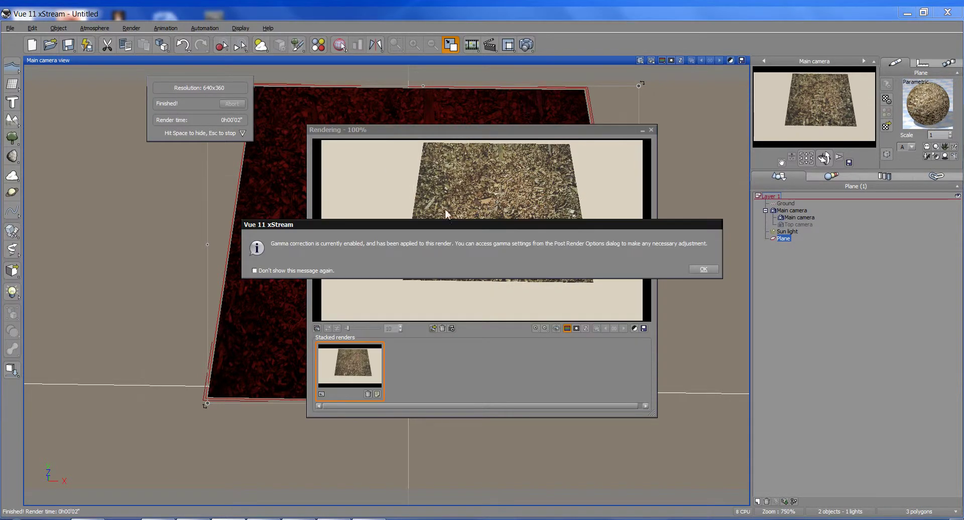
left_click(703, 270)
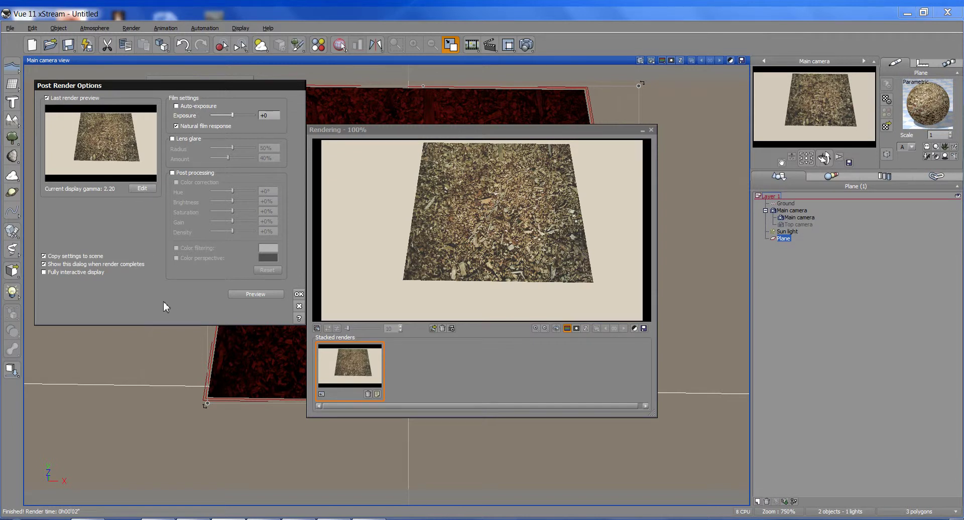
left_click(299, 294)
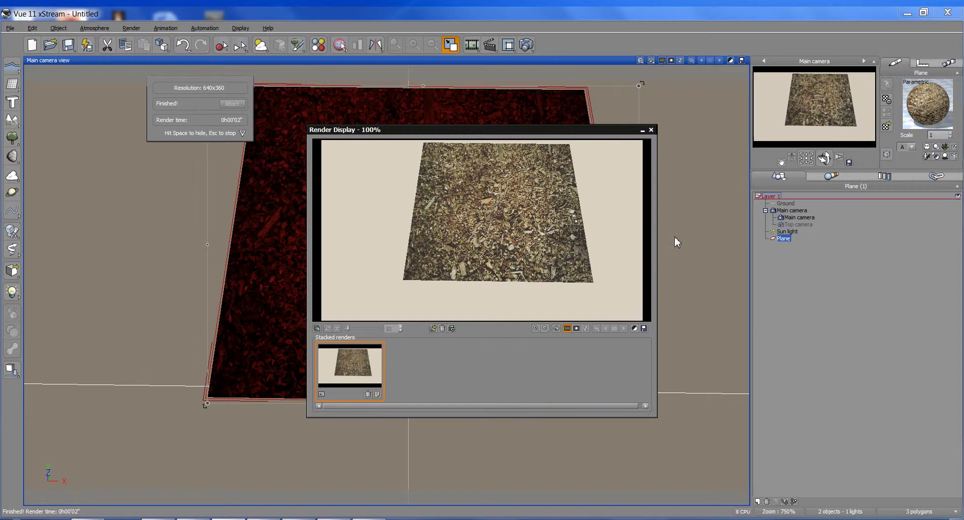
left_click(651, 130)
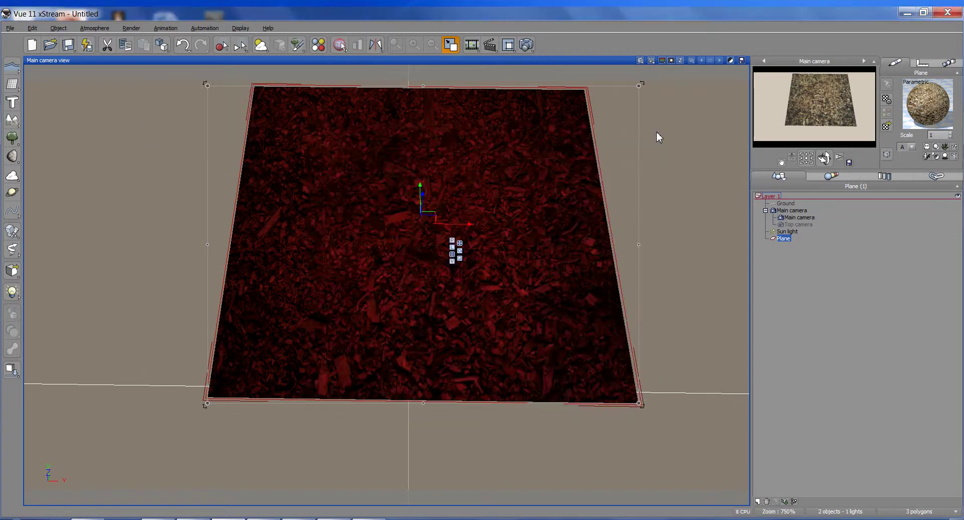
Change texture output gamma to 2.2 in Gamma Options and render the plane again
left_click(10, 28)
left_click(56, 250)
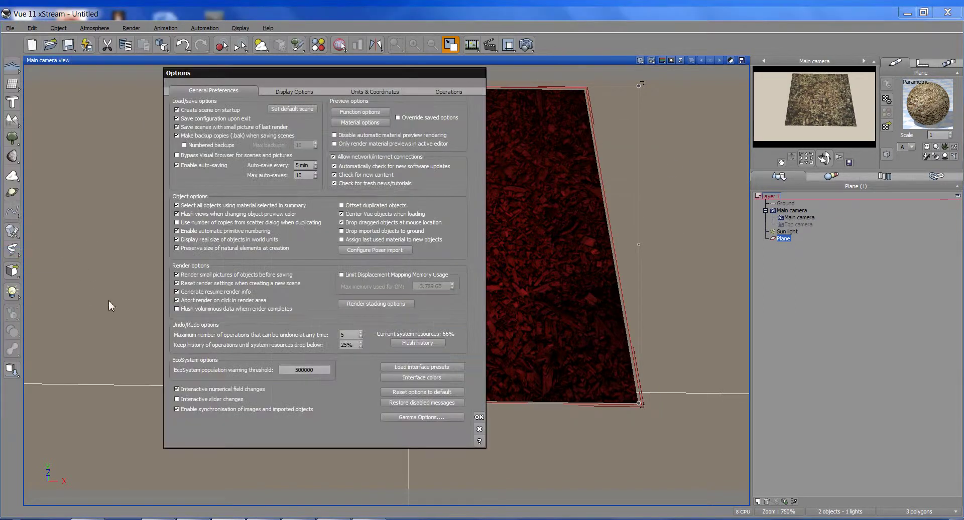
left_click(423, 417)
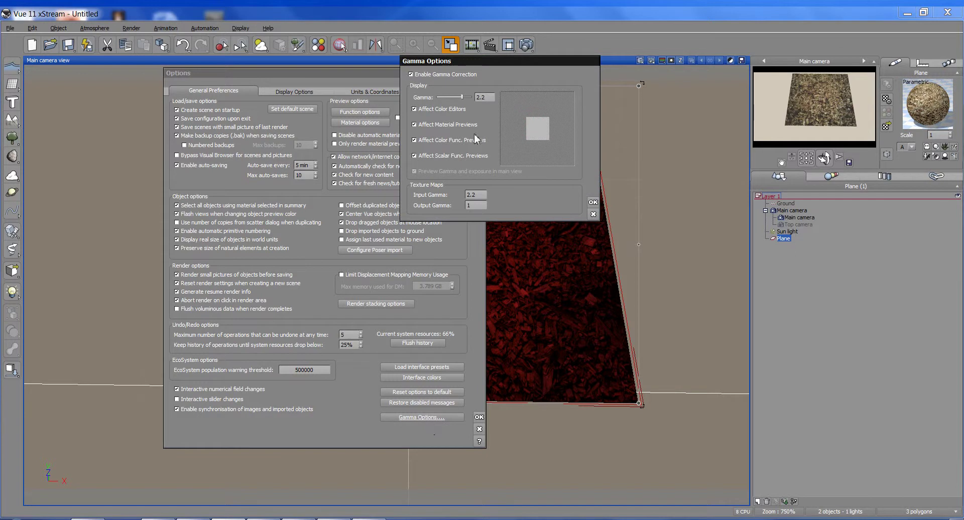
key("Tab")
key("Tab")
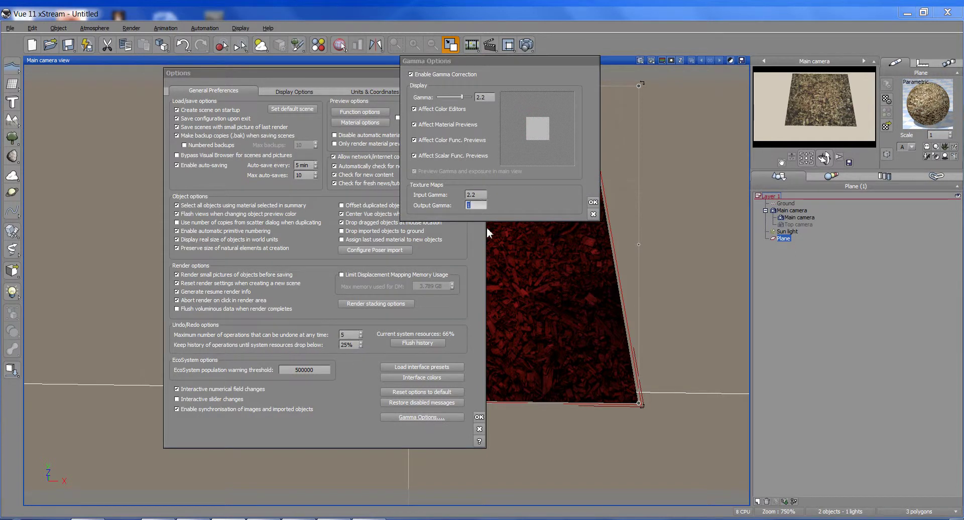
key("Return")
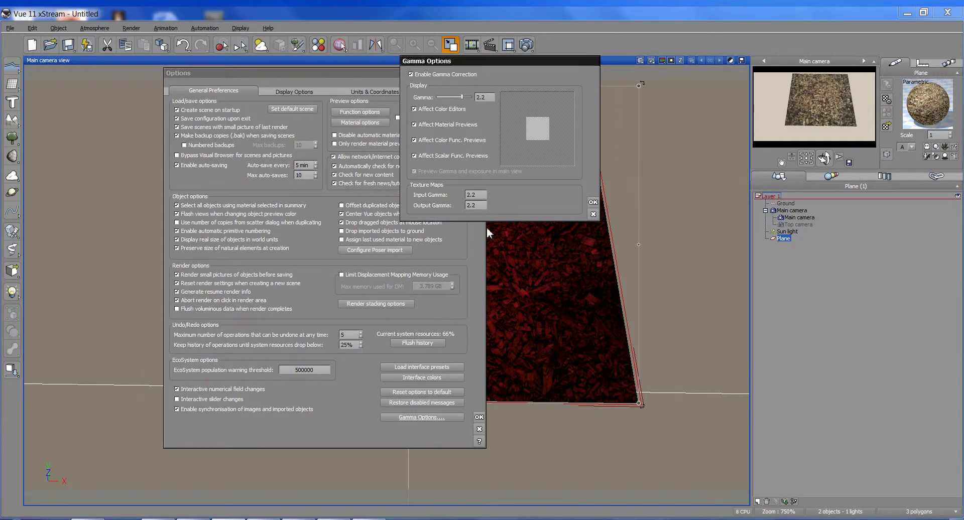
left_click(594, 203)
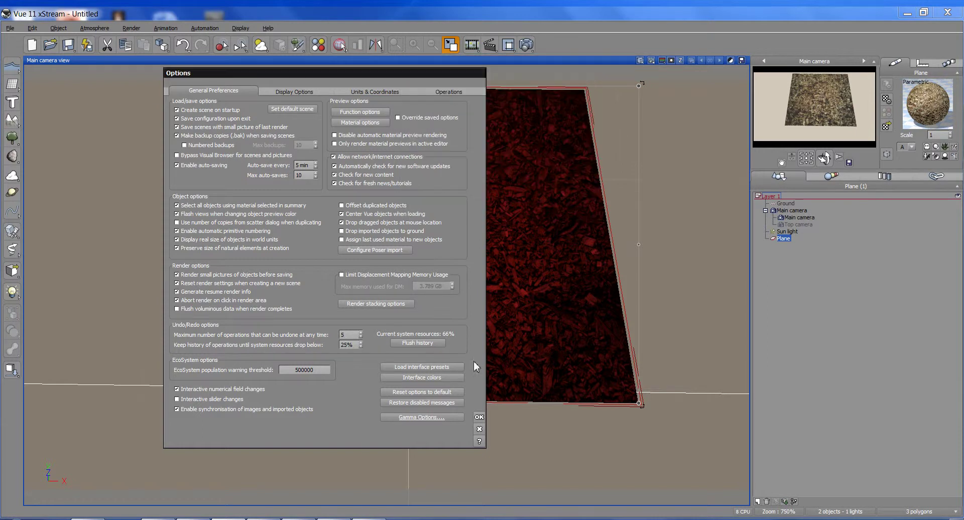
left_click(479, 418)
left_click(527, 45)
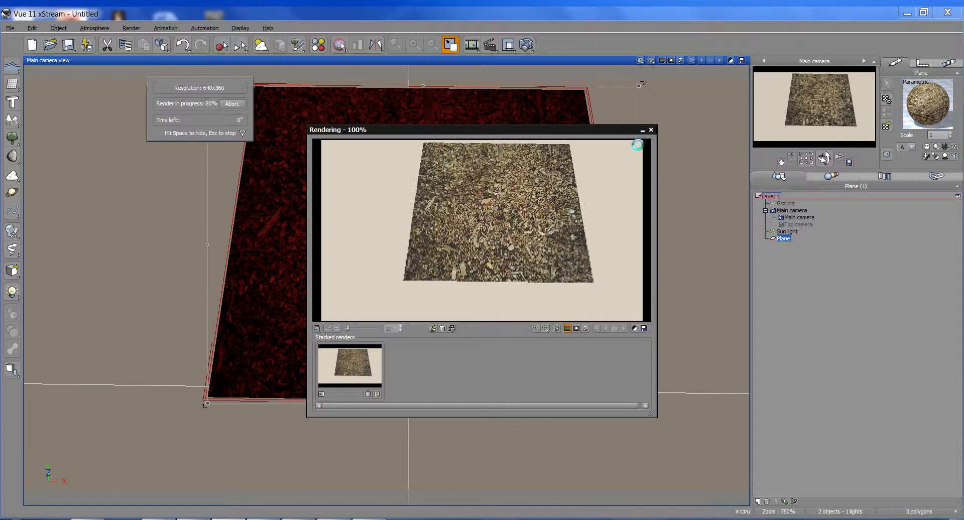
Dismiss the gamma notice, close the gamma and post-render dialogs unchanged, and raise the Render Display
left_click(713, 269)
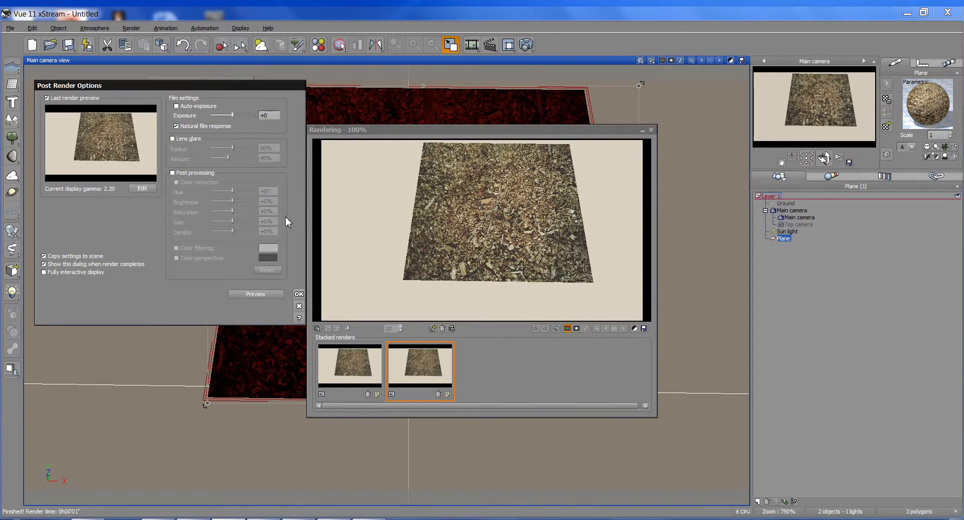
left_click(363, 367)
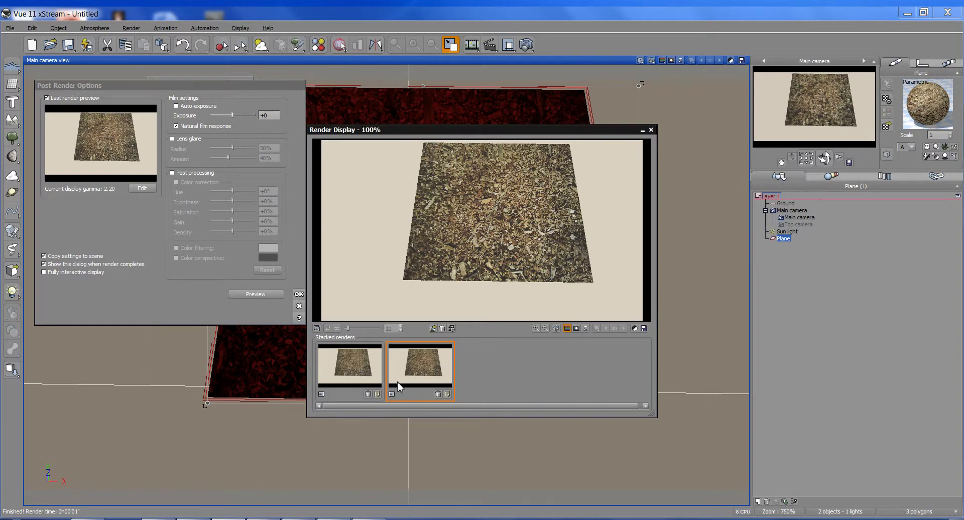
left_click(140, 188)
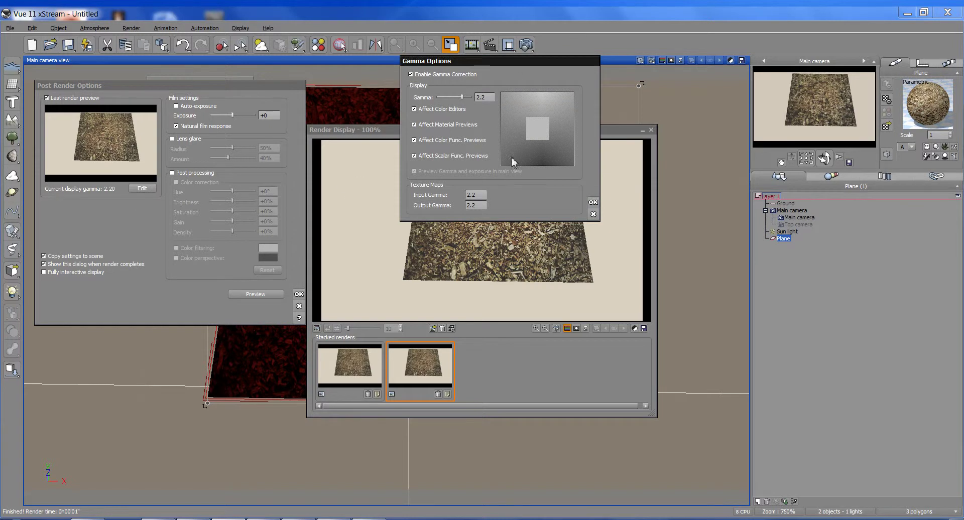
left_click(593, 214)
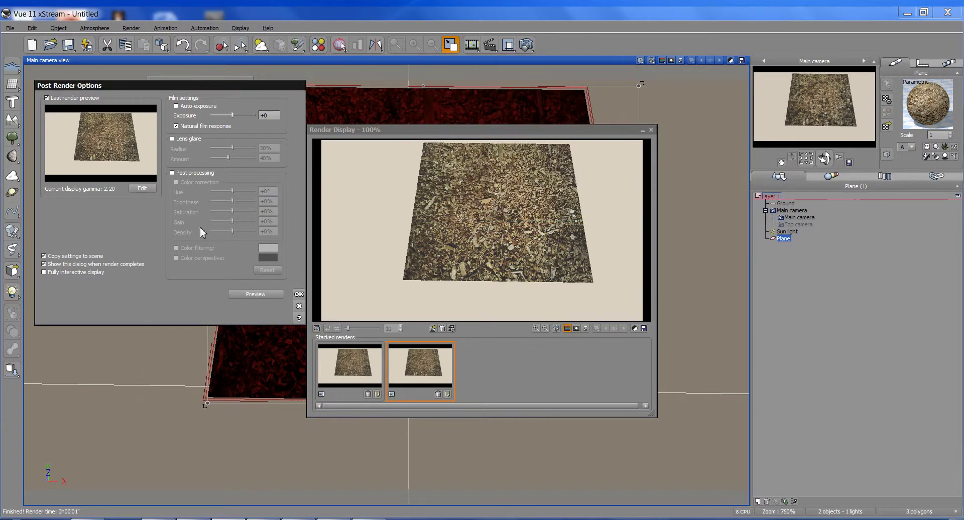
left_click(299, 306)
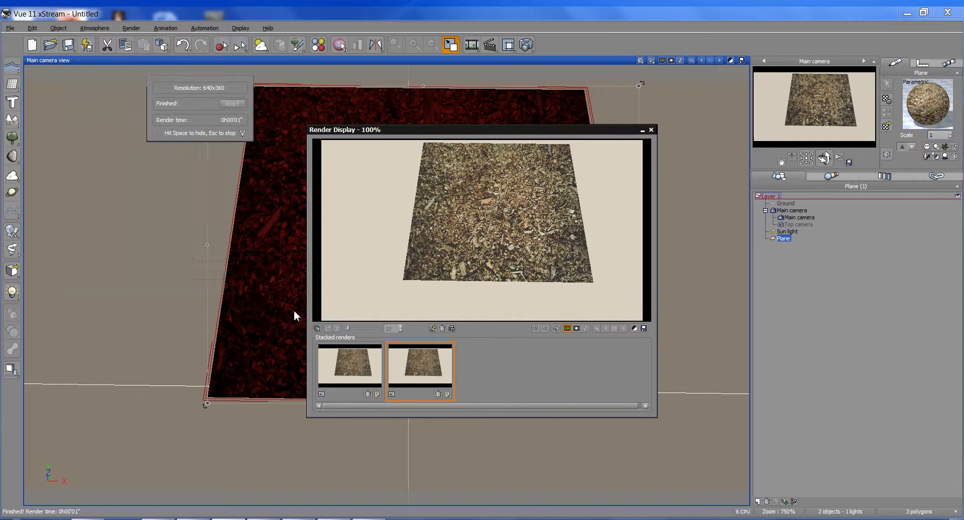
left_click_drag(551, 131, 553, 110)
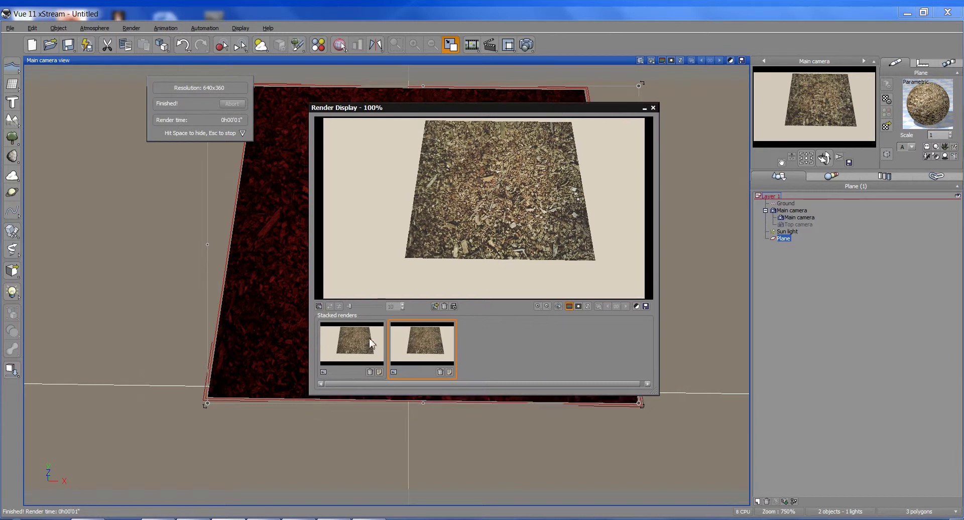
Switch back and forth between the two stacked renders, ending on the second one
left_click(372, 344)
left_click(404, 350)
left_click(355, 350)
left_click(426, 351)
left_click(369, 351)
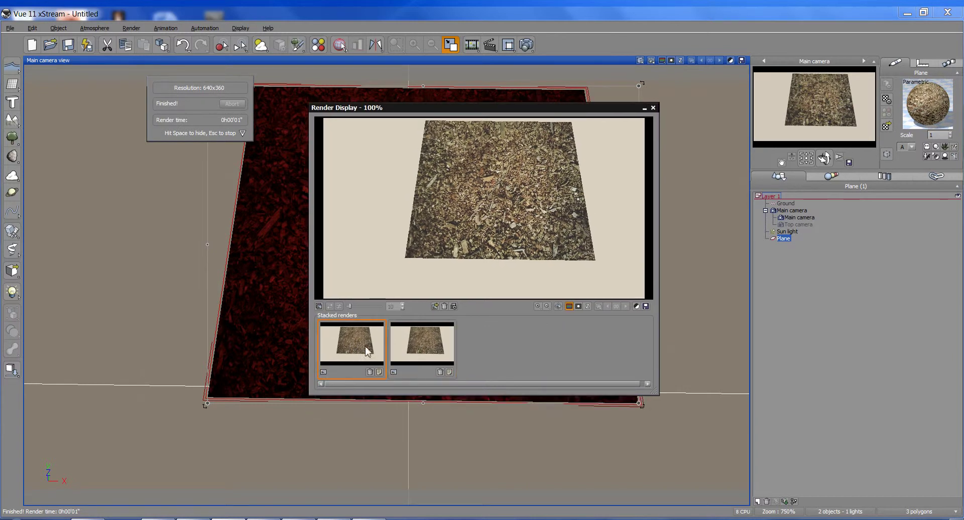
left_click(401, 350)
left_click(358, 350)
left_click(422, 352)
left_click(363, 350)
left_click(425, 352)
left_click(363, 349)
left_click(422, 361)
left_click(364, 351)
left_click(424, 357)
left_click(359, 347)
left_click(420, 354)
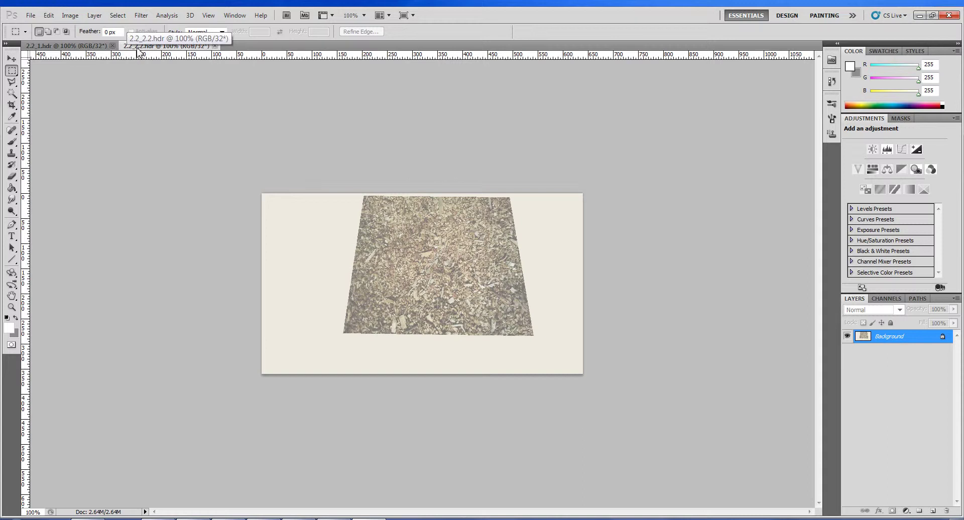
View the darker 2.2_1.hdr render in Photoshop against 2.2_2.2.hdr, then return to Vue
left_click(83, 45)
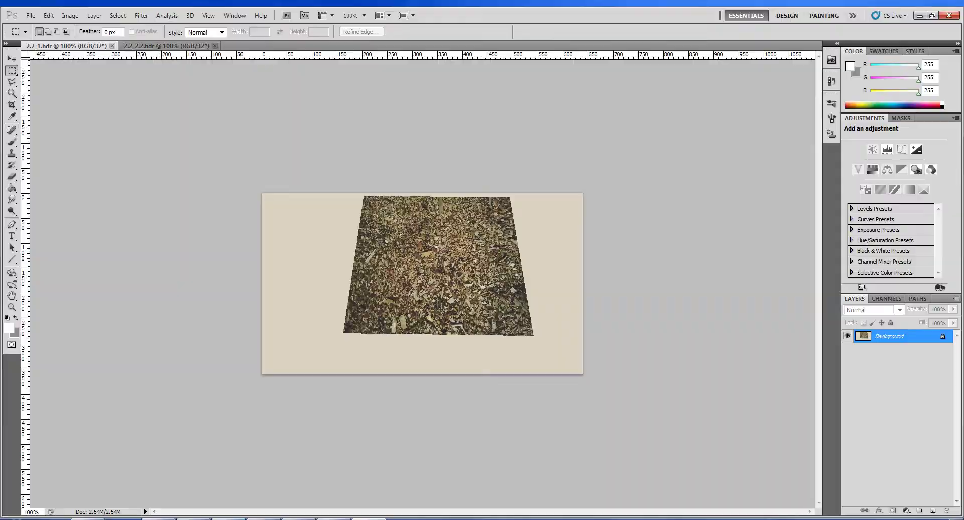
left_click(261, 519)
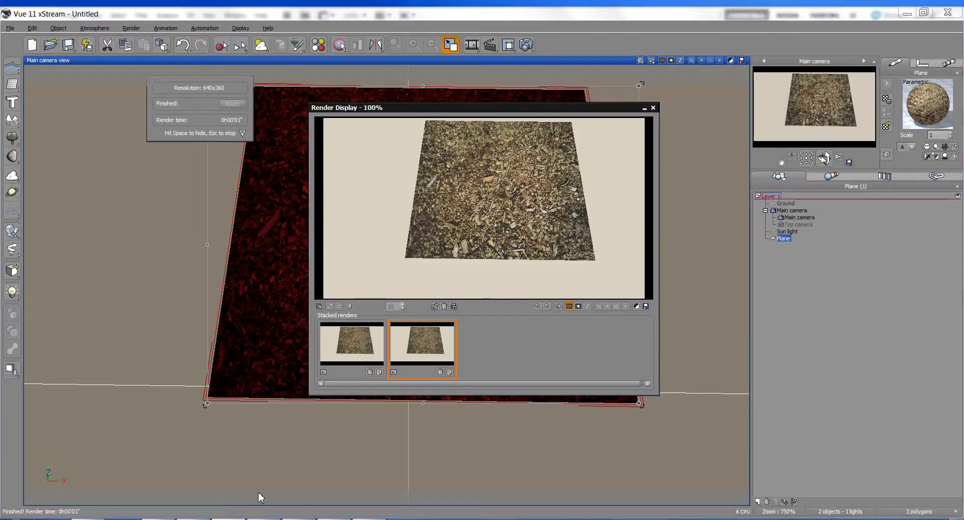
Set Render Options to render off-screen to disk and browse for the colour picture's save location
left_click(653, 108)
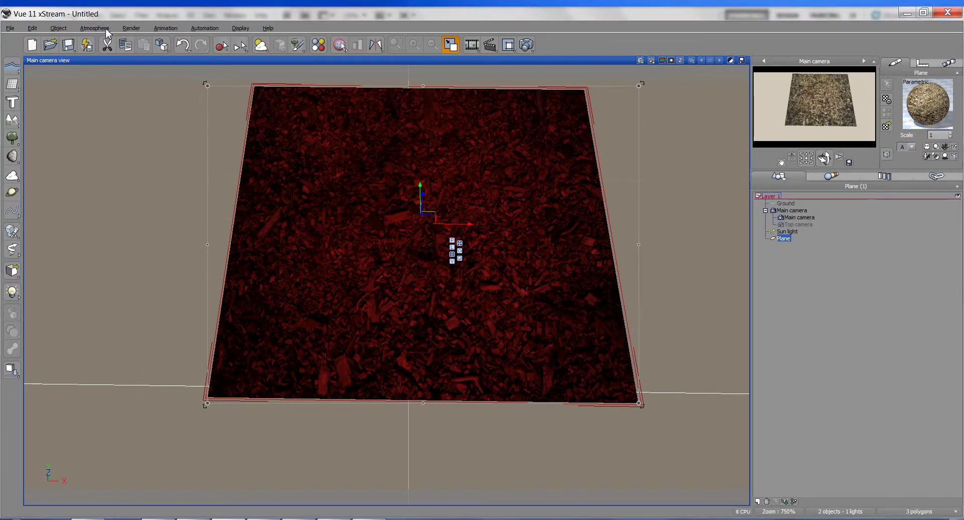
left_click(131, 28)
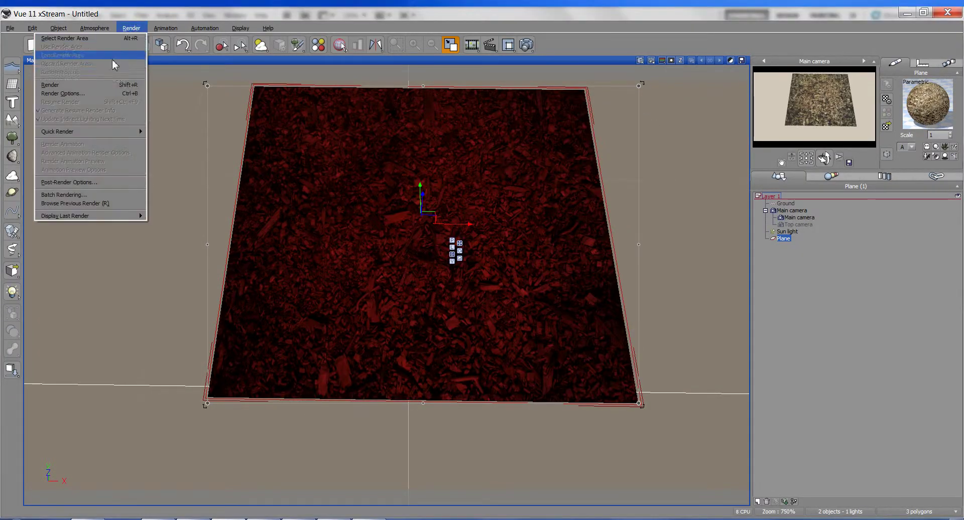
left_click(108, 95)
left_click_drag(342, 73, 342, 64)
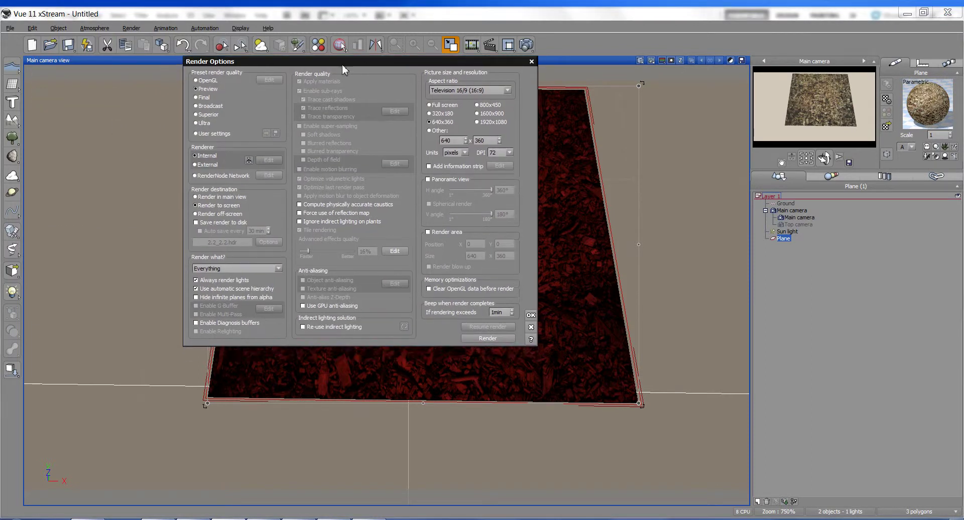
left_click(230, 214)
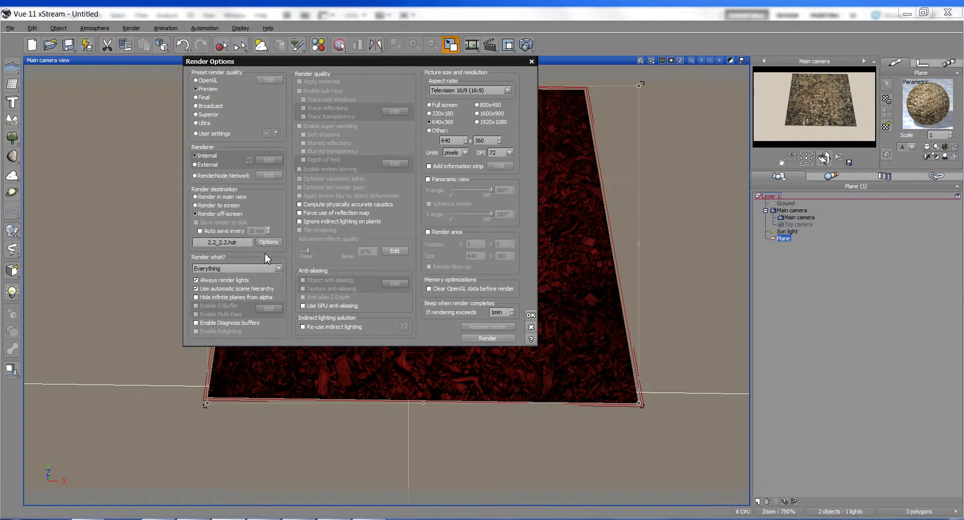
left_click(269, 242)
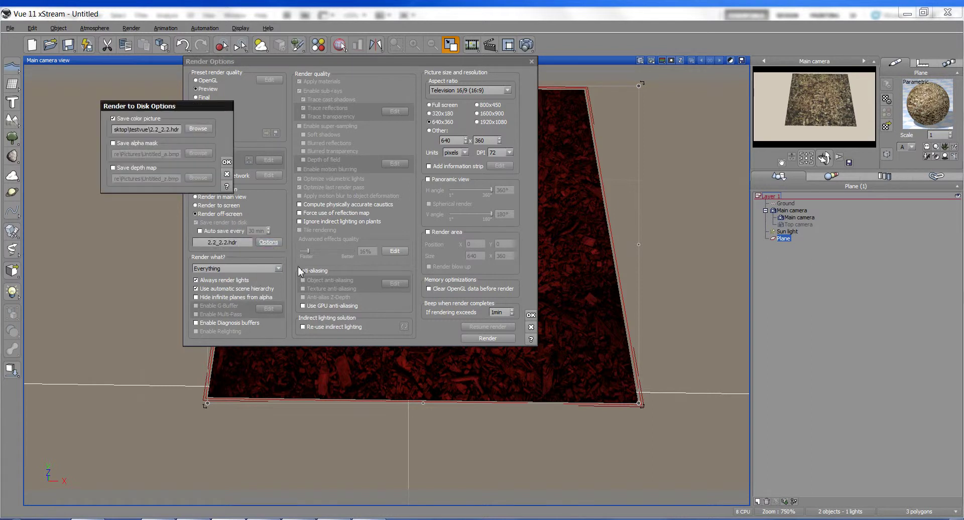
left_click(205, 132)
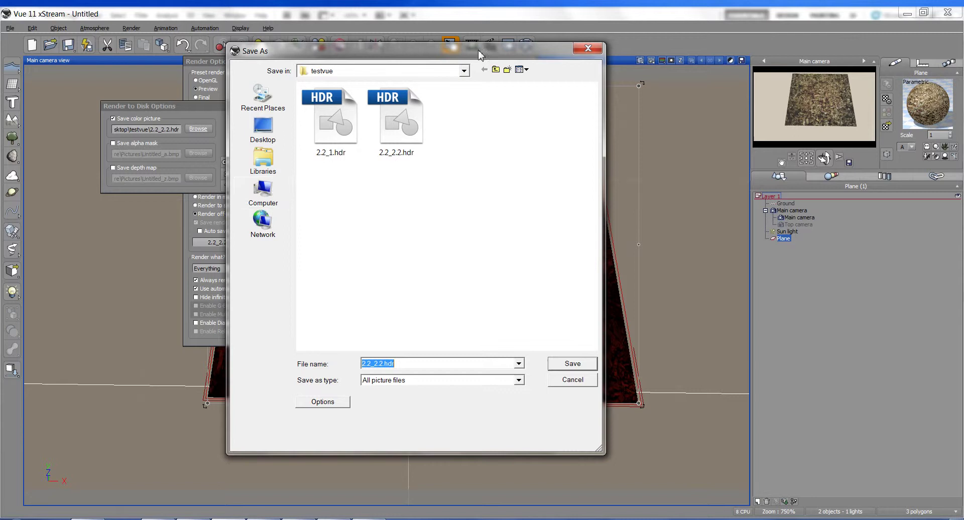
Check the available picture formats, then cancel Save As, Render to Disk Options and Render Options
left_click_drag(480, 54, 467, 46)
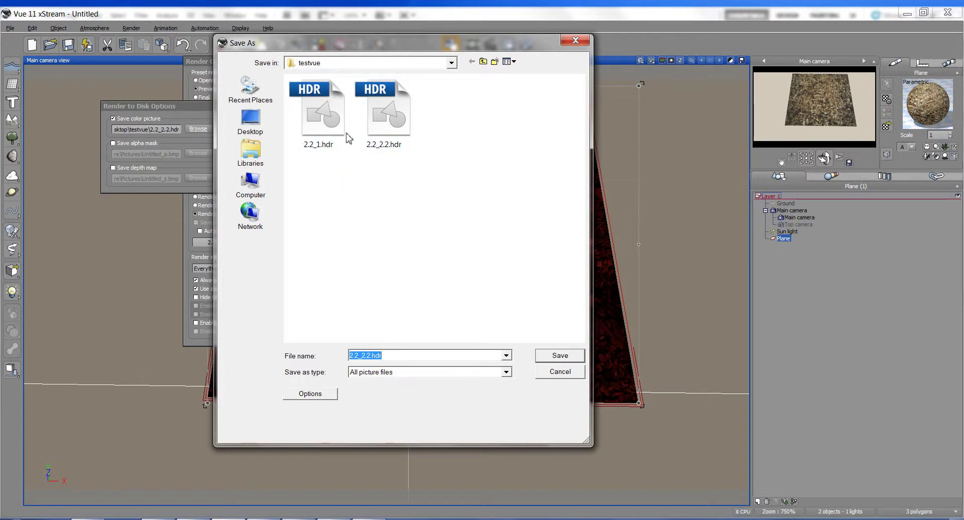
left_click(506, 372)
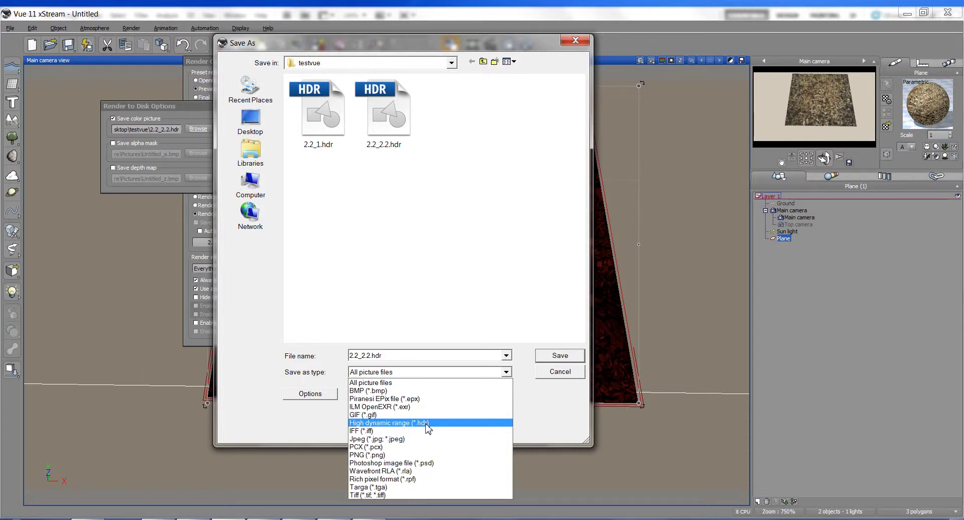
left_click(567, 378)
left_click(566, 374)
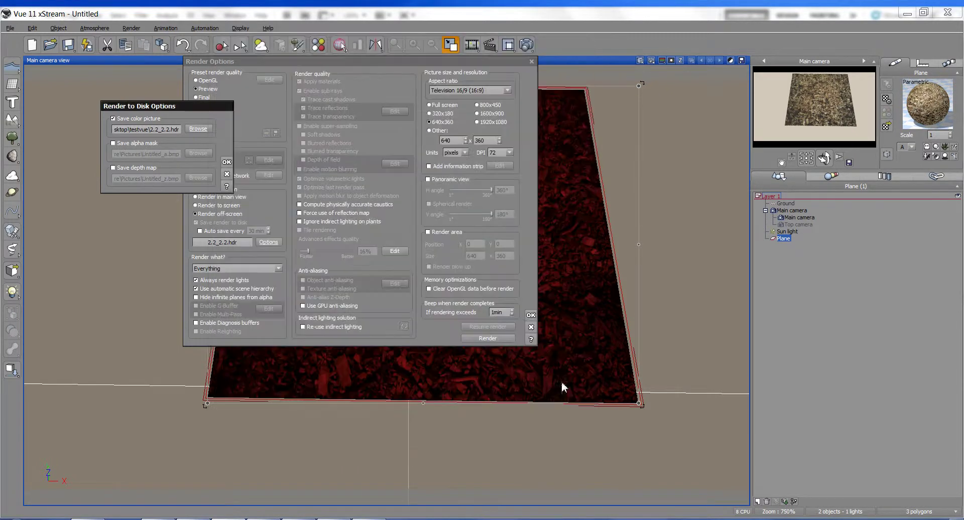
left_click(227, 174)
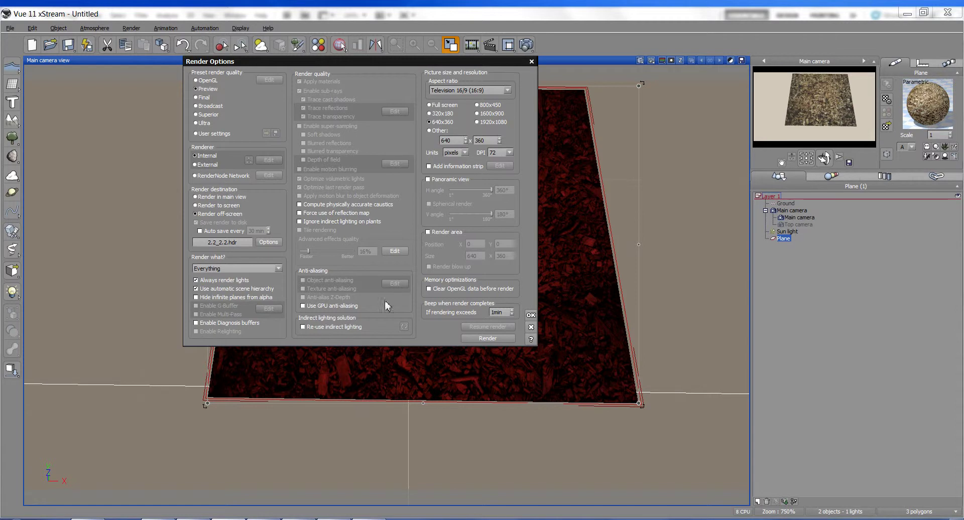
left_click(532, 327)
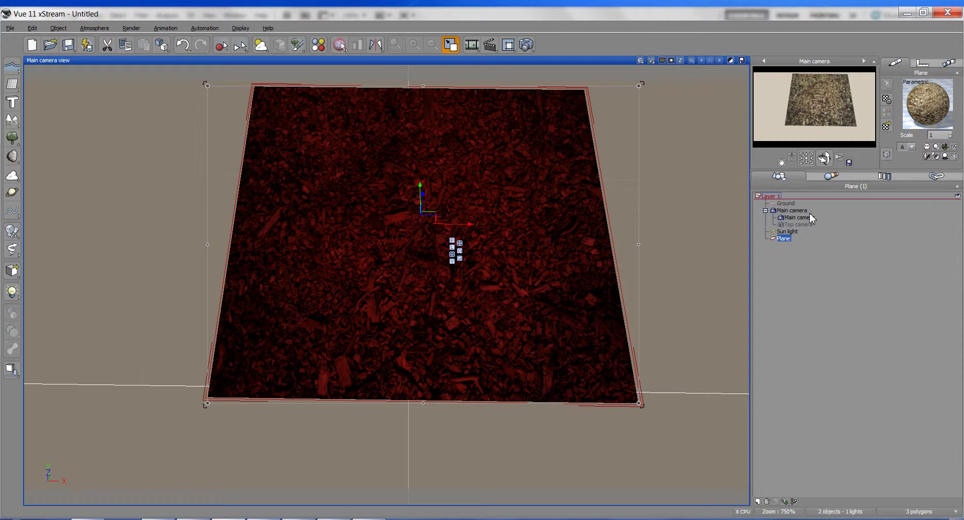
Open the plane's Default material in the Advanced Material Editor and move the editor aside
double_click(930, 107)
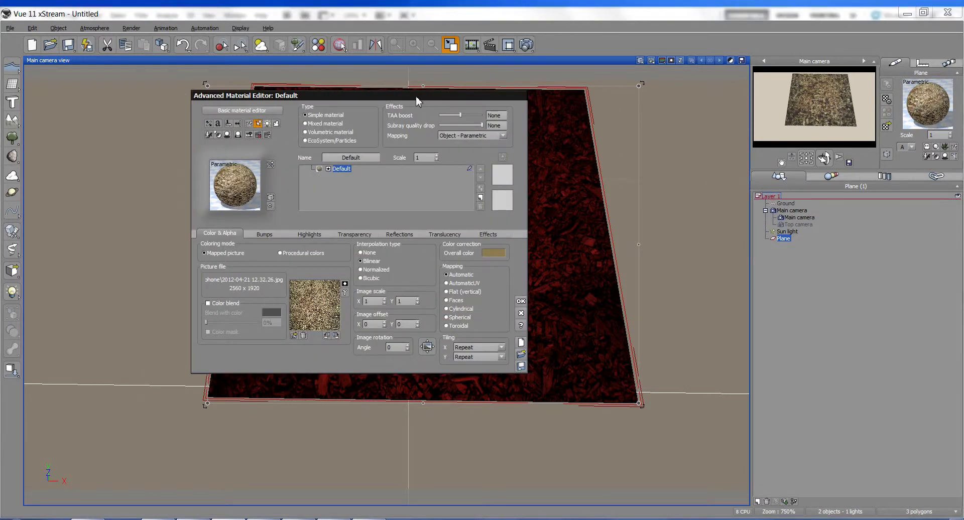
left_click_drag(416, 100, 460, 85)
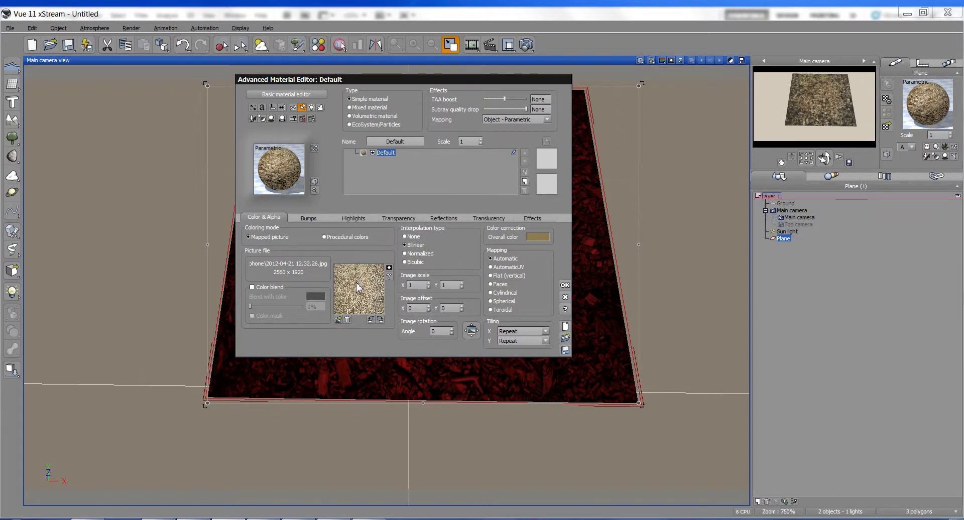
Override the picture texture's gamma with a value of 2.2
left_click(389, 276)
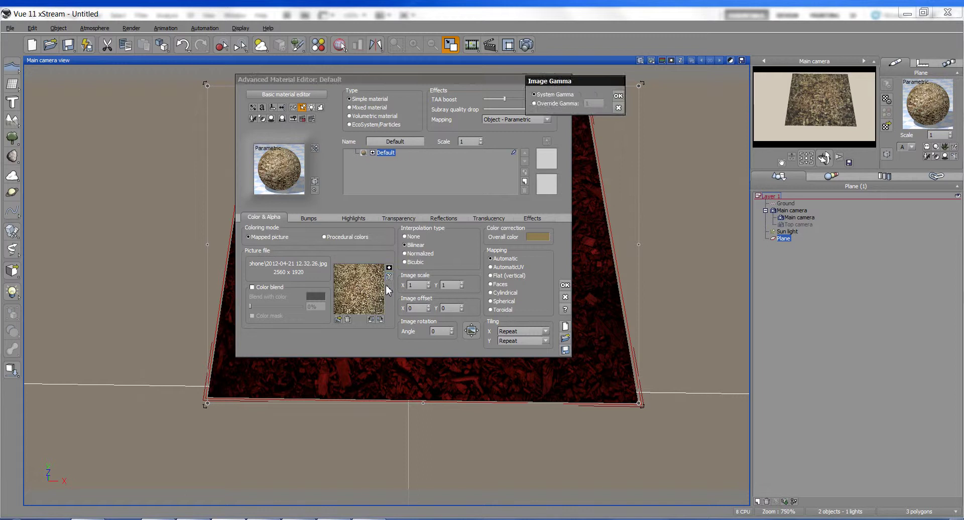
left_click_drag(594, 82, 645, 85)
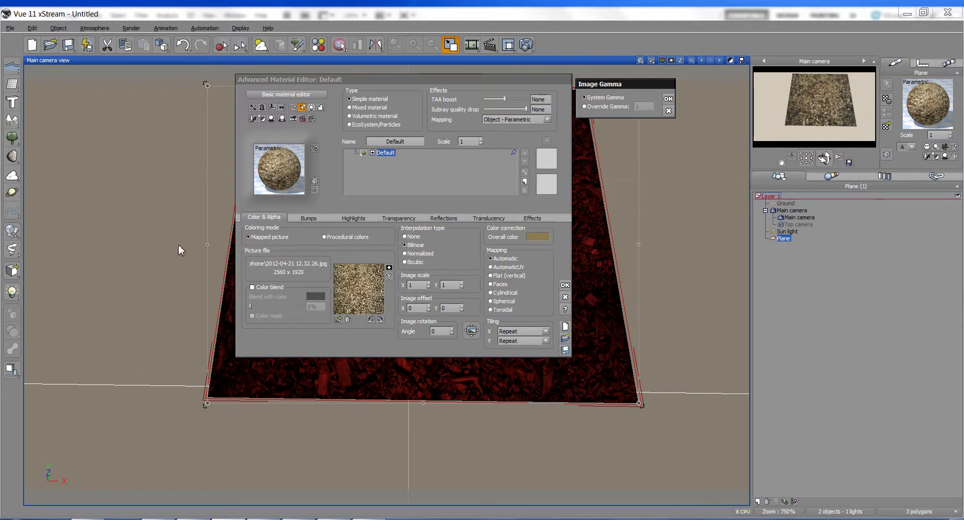
left_click(607, 105)
double_click(647, 106)
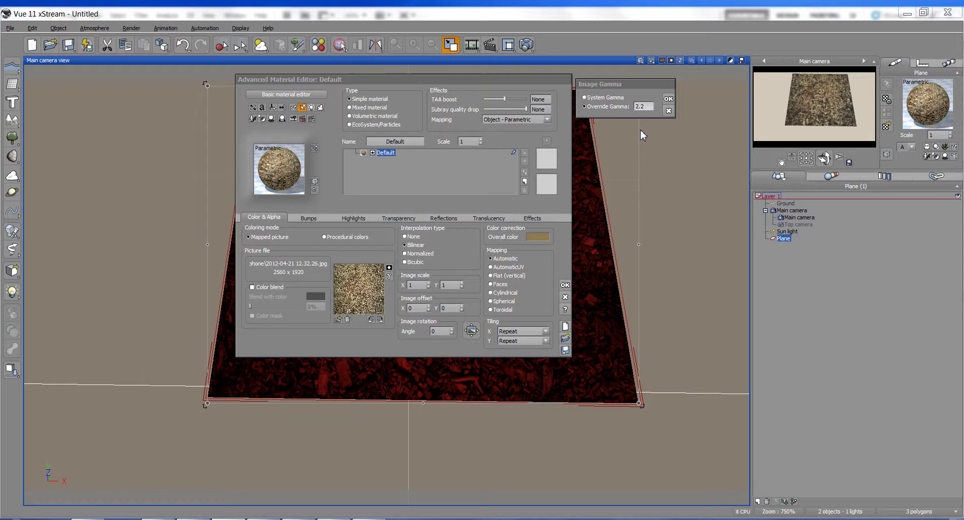
left_click(669, 99)
left_click(670, 100)
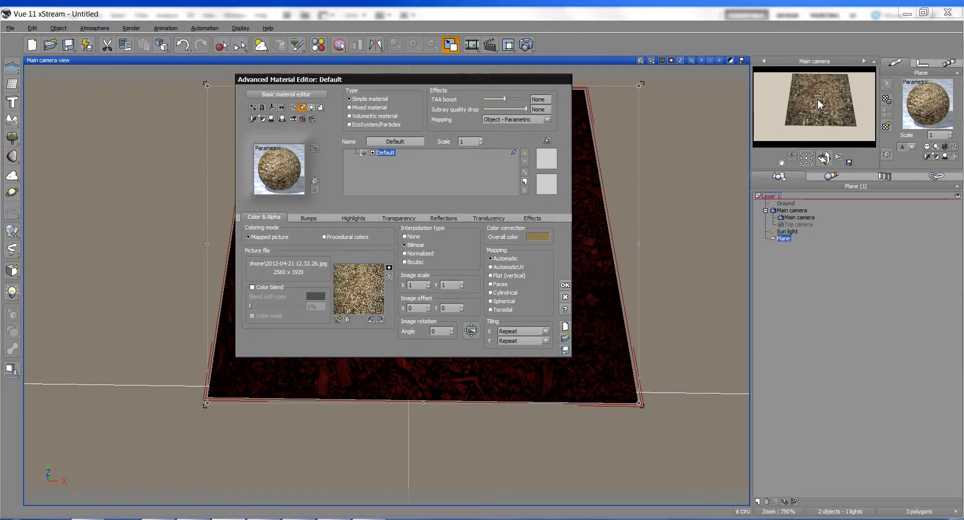
Change the texture's gamma override to 1
left_click(389, 276)
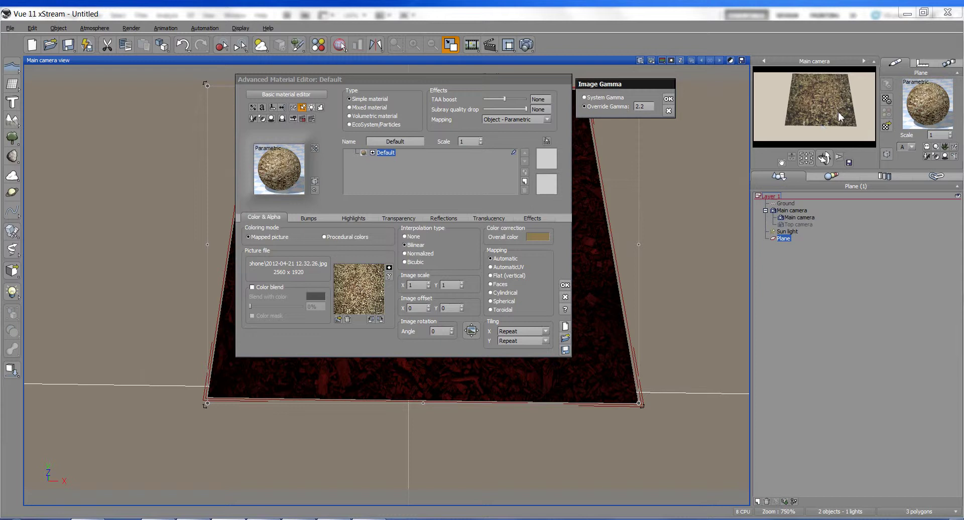
left_click(613, 99)
left_click(608, 106)
type("1")
left_click(669, 99)
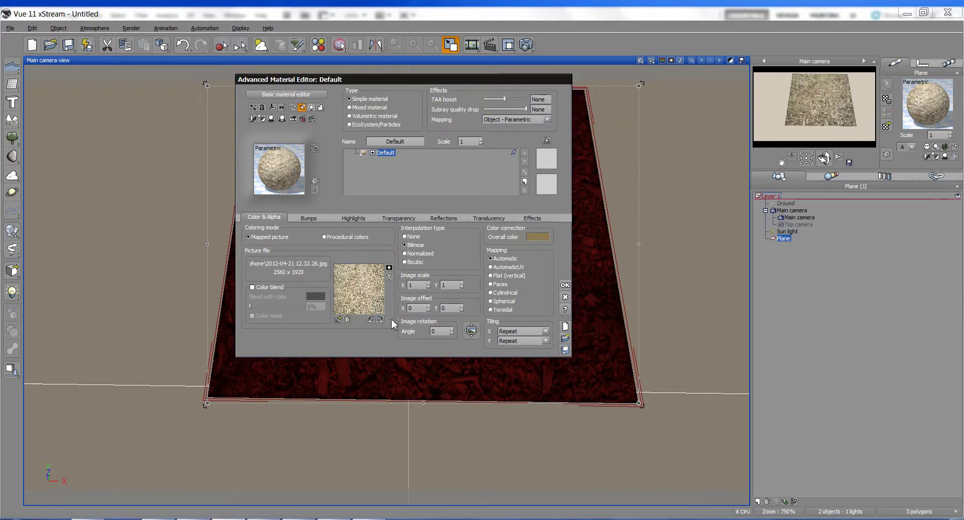
Return the picture texture to System Gamma and show the material's Bumps settings
left_click(390, 278)
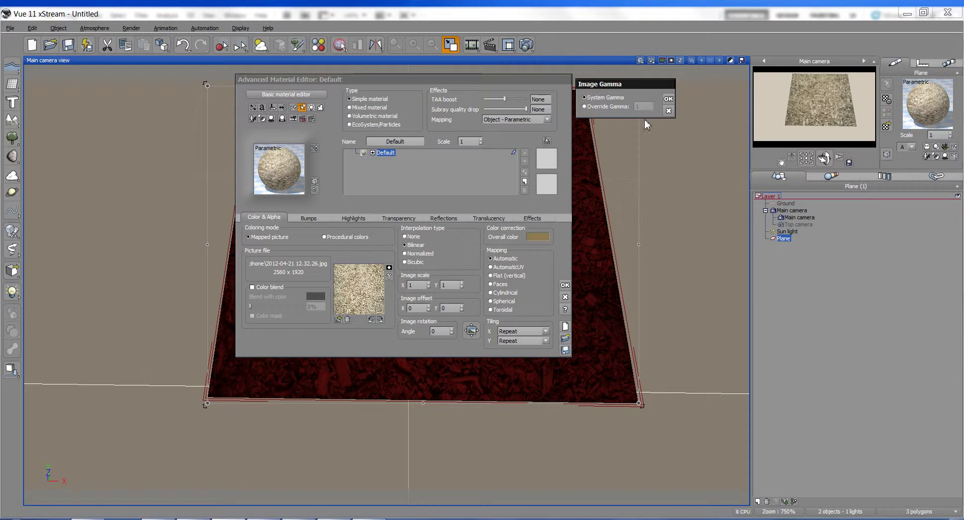
left_click(669, 99)
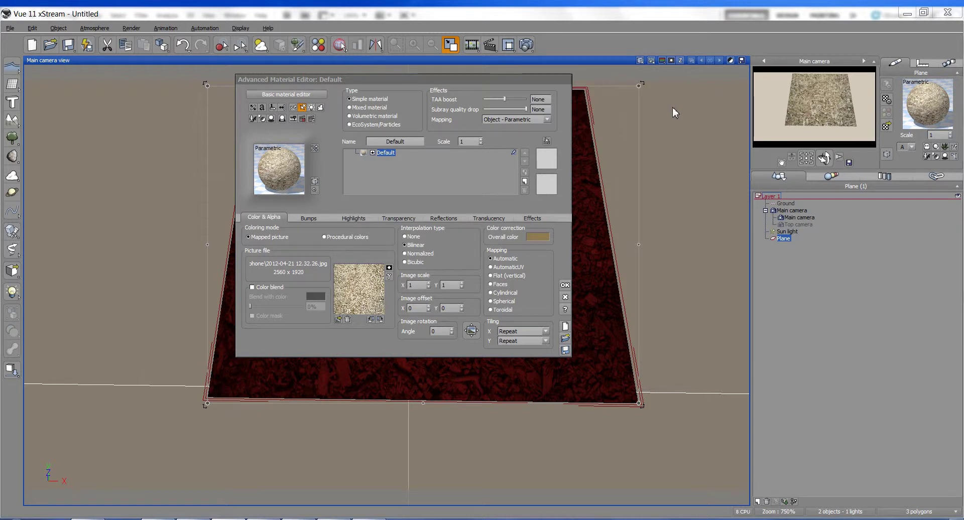
left_click(309, 219)
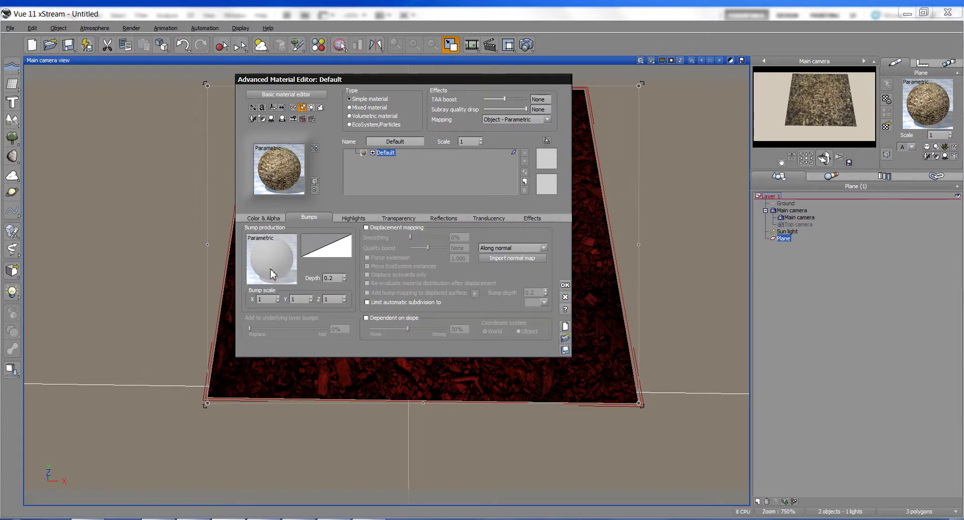
Open the Bump production graph, nudge the Projected Texture node up, and add a Color map node
double_click(272, 263)
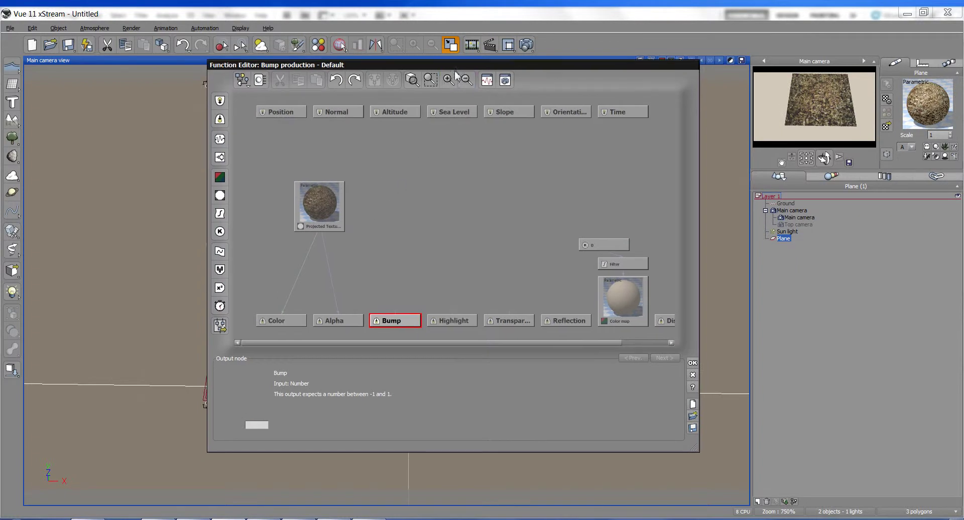
left_click(316, 199)
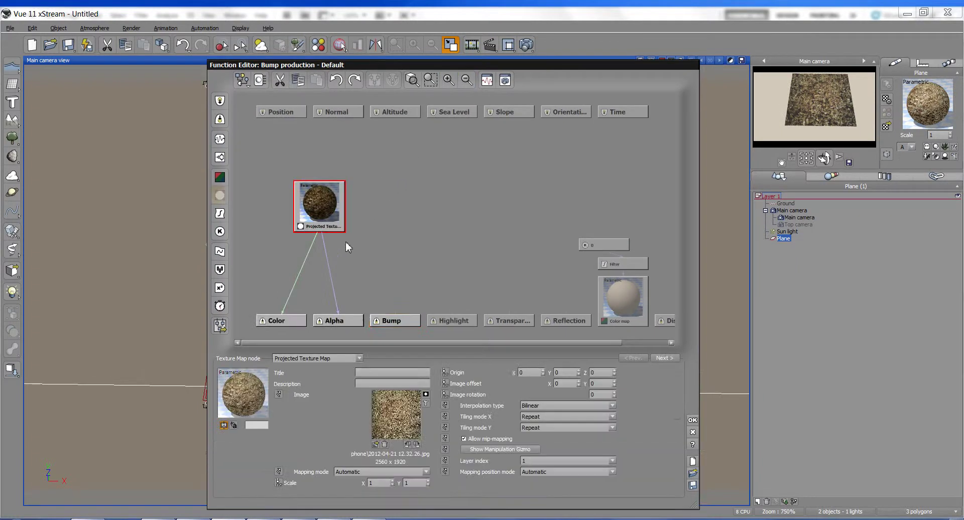
left_click(381, 217)
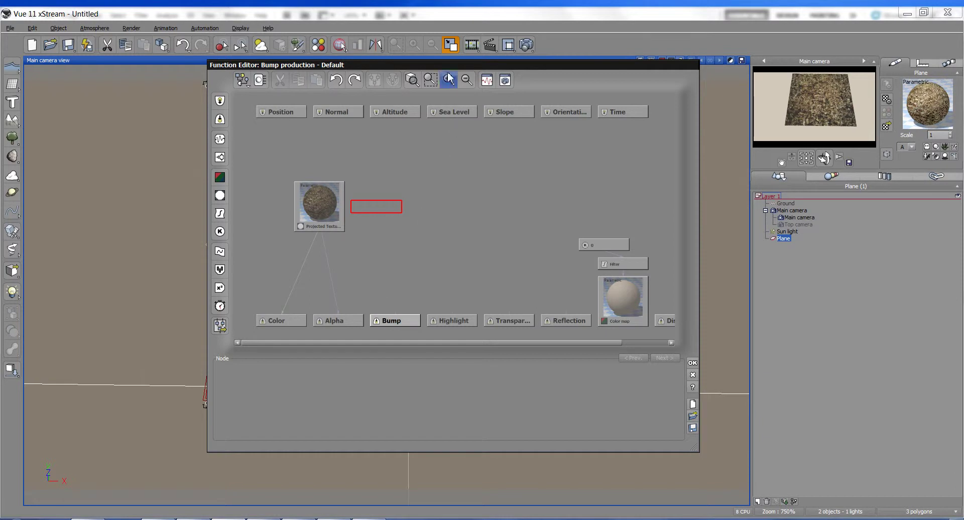
left_click_drag(451, 65, 514, 70)
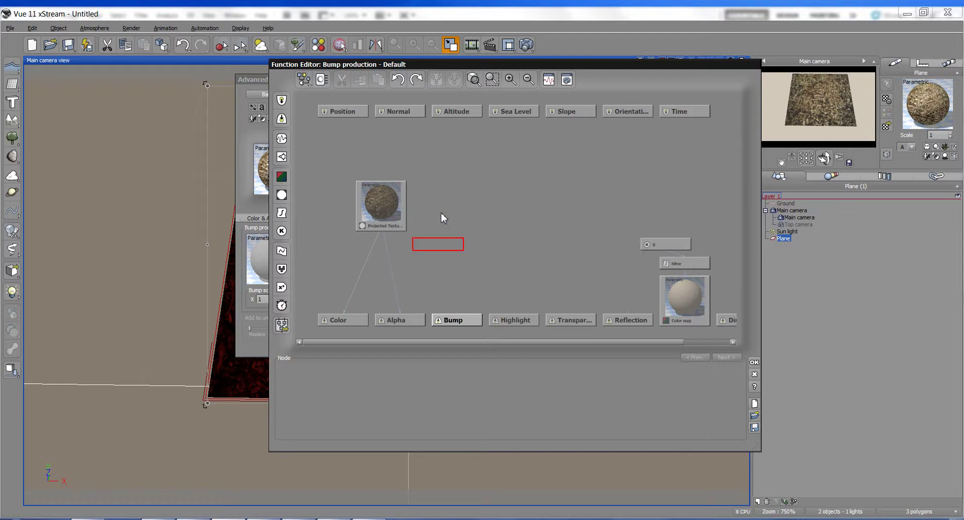
left_click_drag(386, 206, 386, 186)
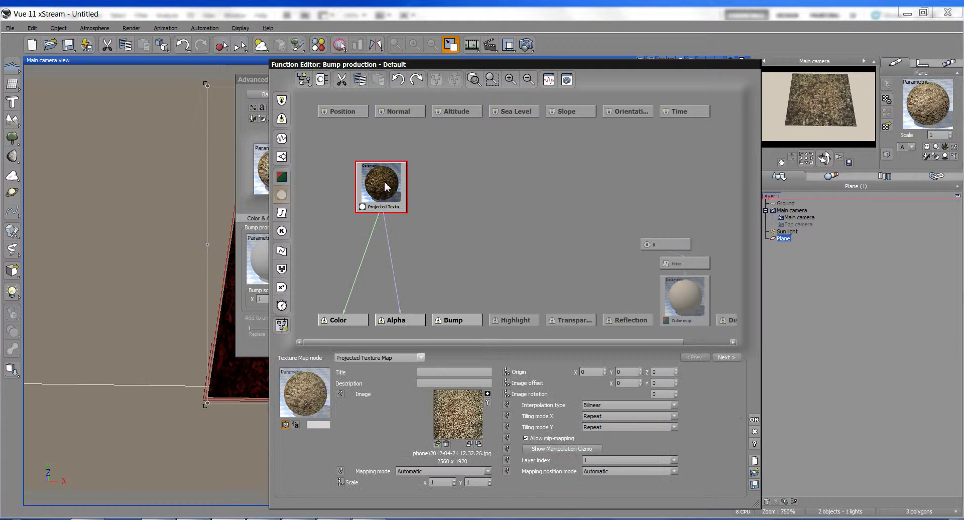
left_click(447, 225)
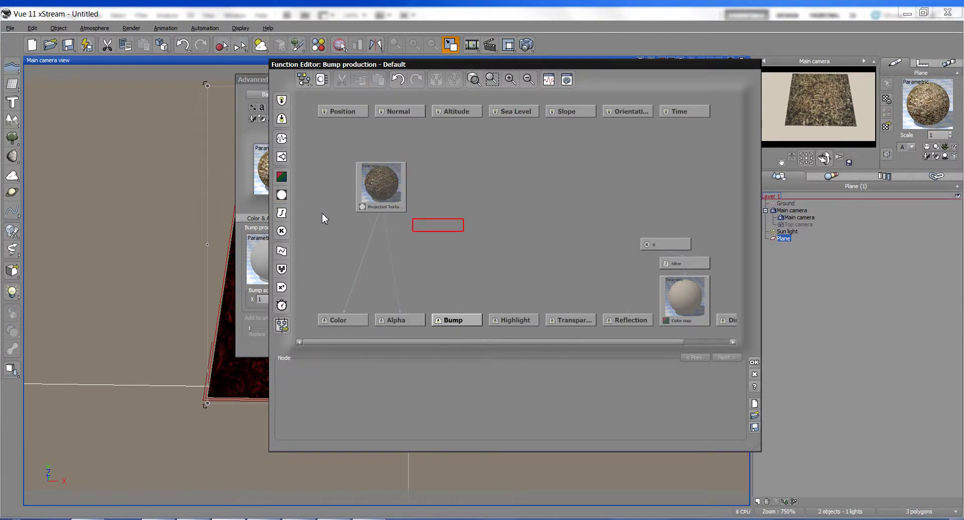
left_click(282, 176)
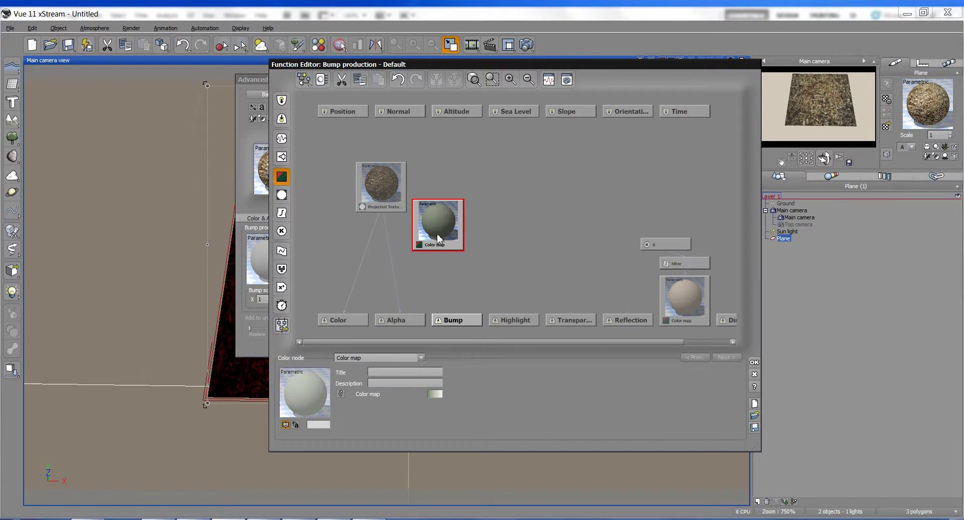
Turn the stray Color map node into a Gamma correction node, then delete it
left_click_drag(444, 233, 461, 230)
left_click(417, 357)
mouse_move(404, 369)
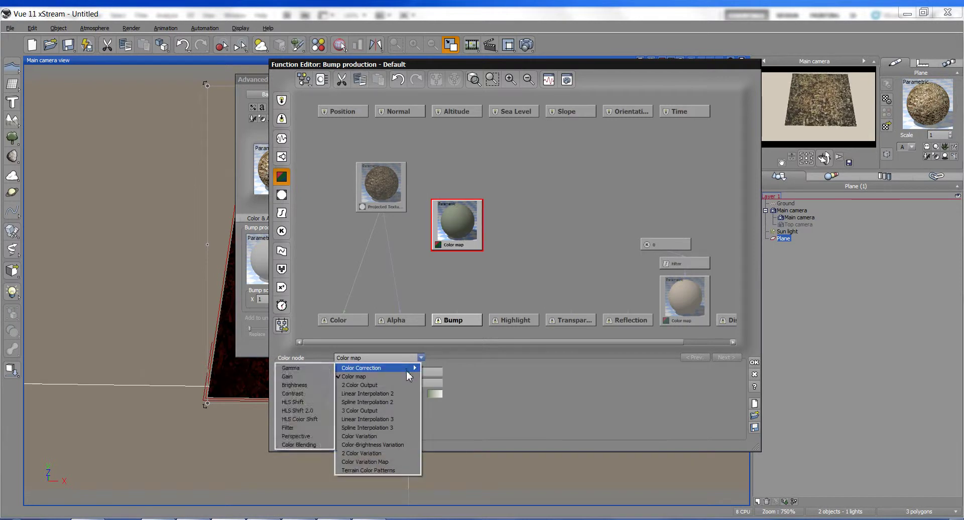
left_click(322, 372)
left_click_drag(476, 230, 457, 249)
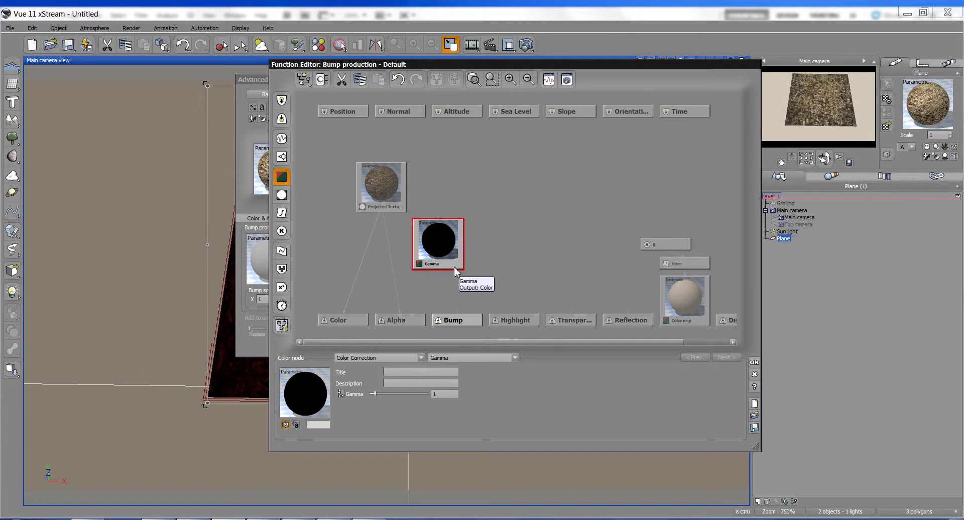
key("Delete")
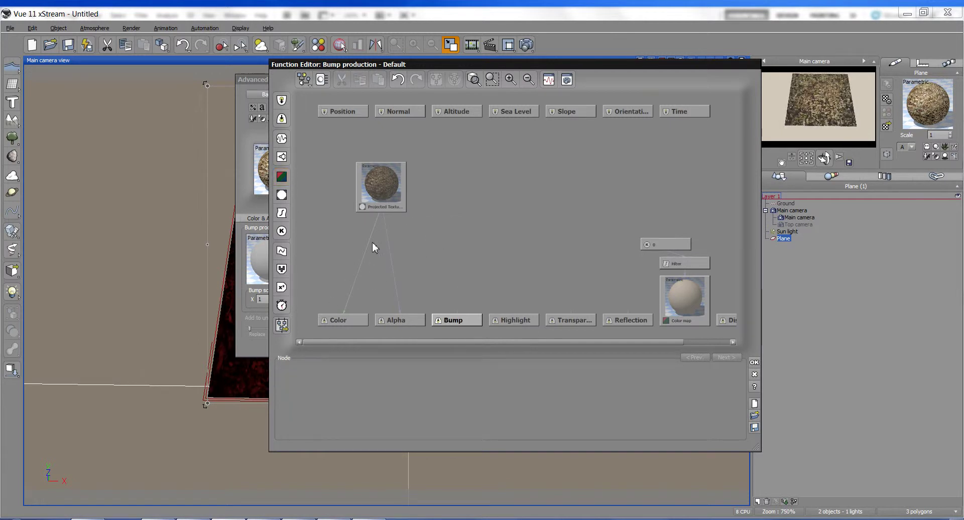
Insert a Gamma correction node on the Texture-to-Color link and set its gamma to 2.2
left_click(363, 264)
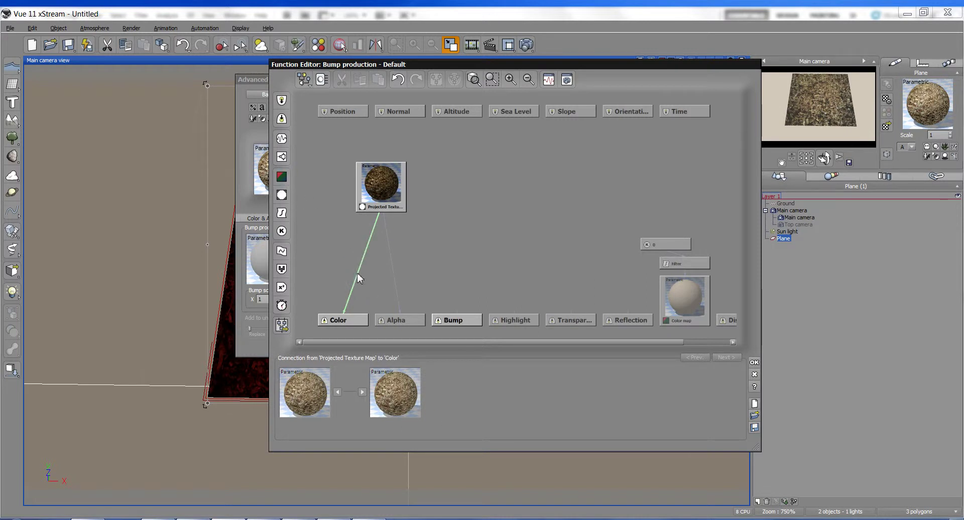
left_click(283, 177)
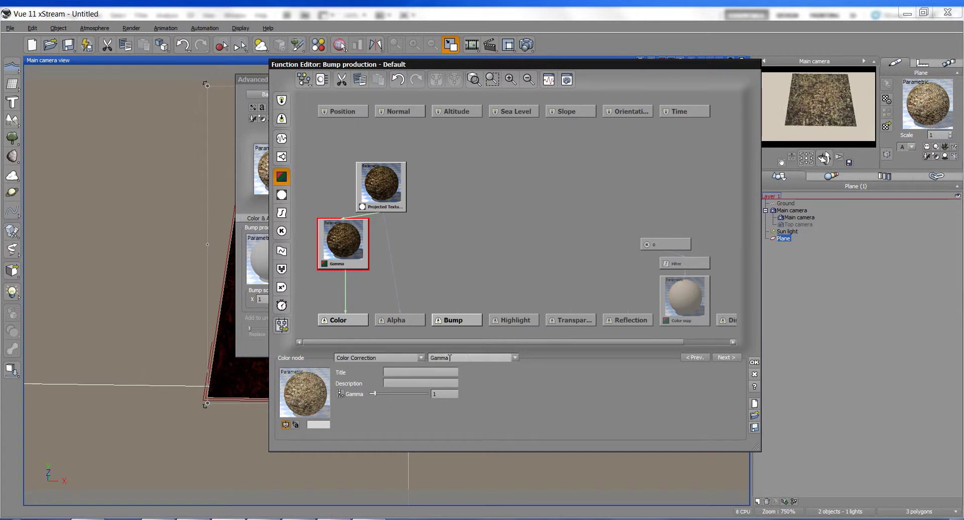
left_click(451, 398)
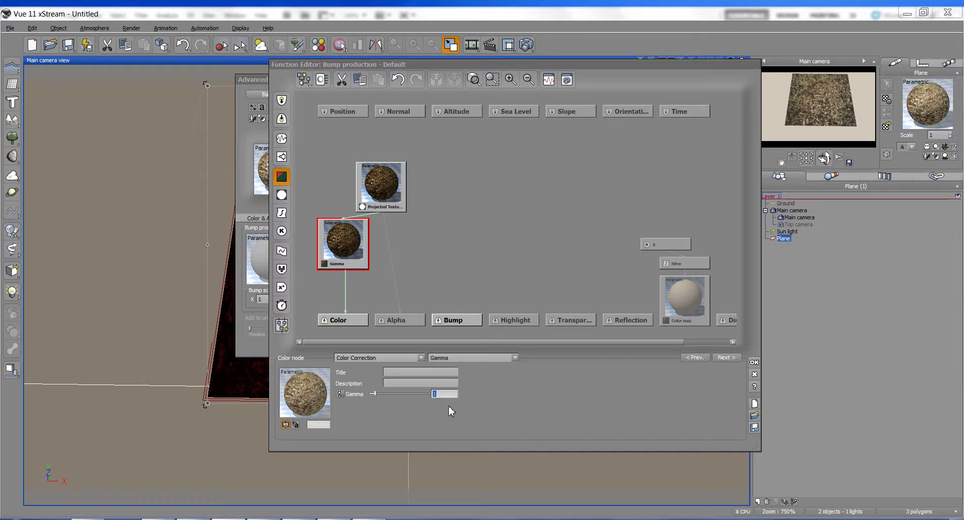
type("2.2")
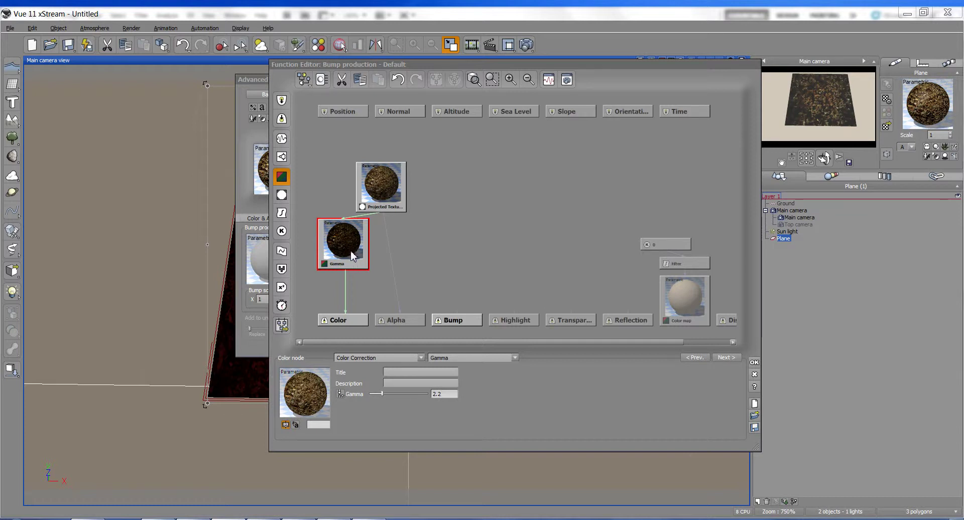
Close the Function Editor keeping the Gamma change, and bring the gamma notes forward
left_click(755, 362)
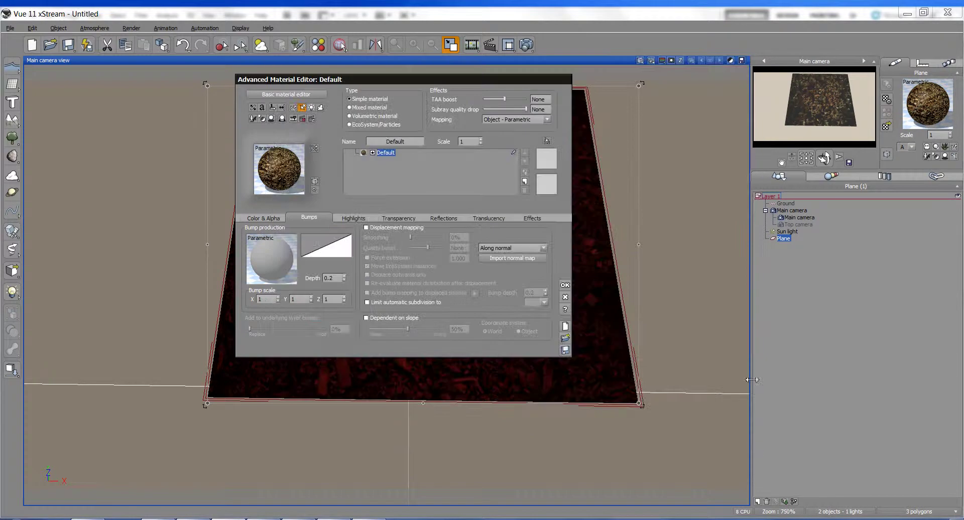
left_click_drag(452, 79, 473, 81)
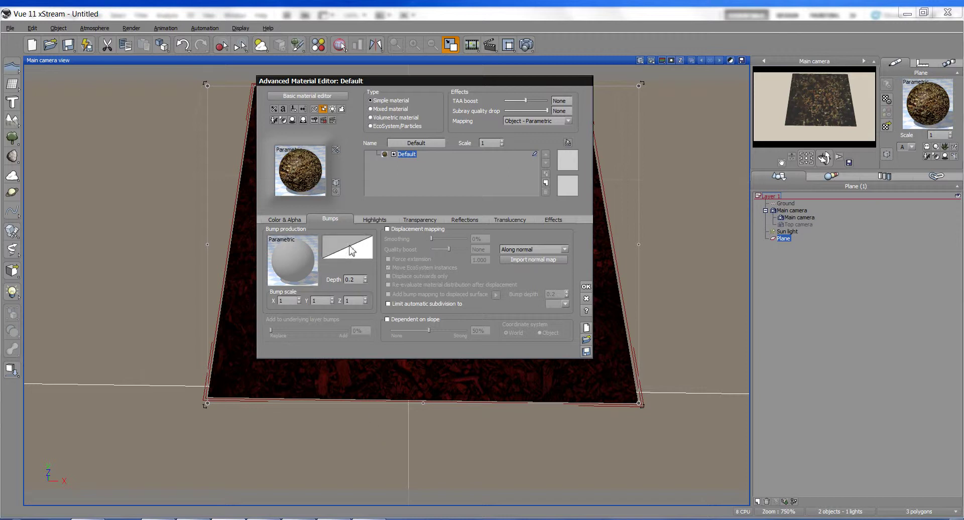
left_click(342, 518)
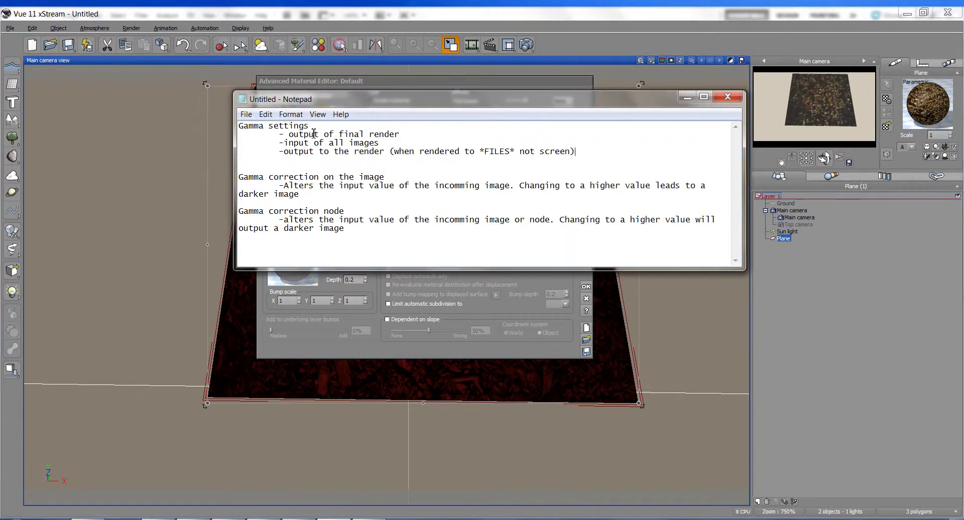
Open File > Options > Gamma Options and move the notes down to reveal the 2.2 values
left_click(10, 28)
left_click(52, 250)
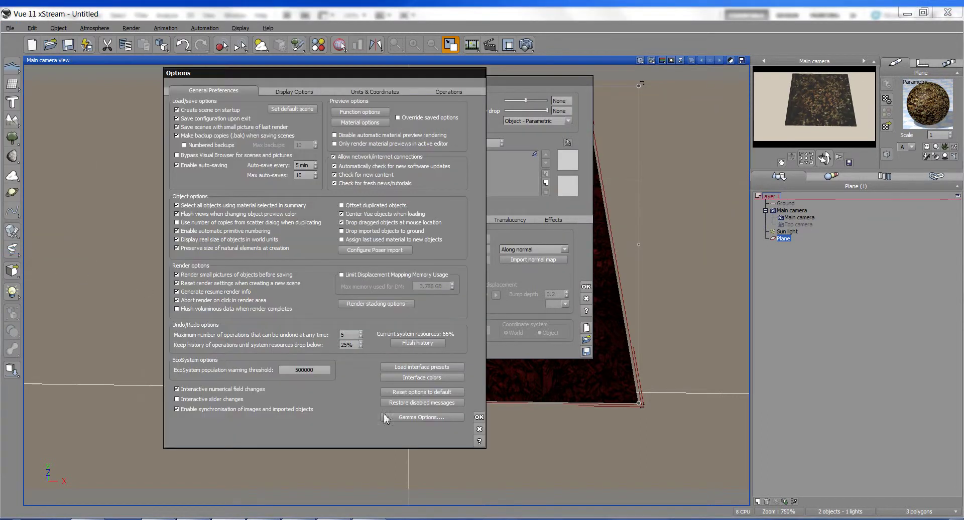
left_click(412, 417)
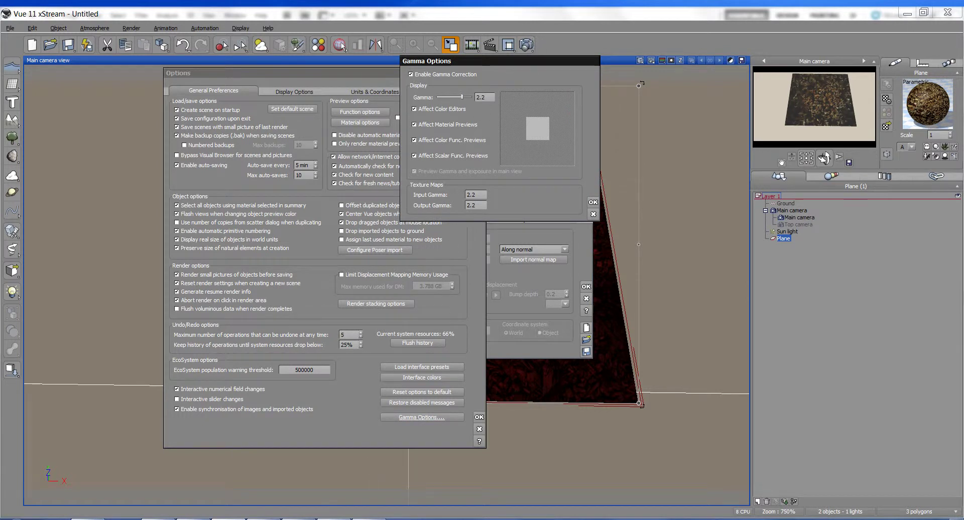
left_click(335, 519)
left_click_drag(462, 99, 439, 233)
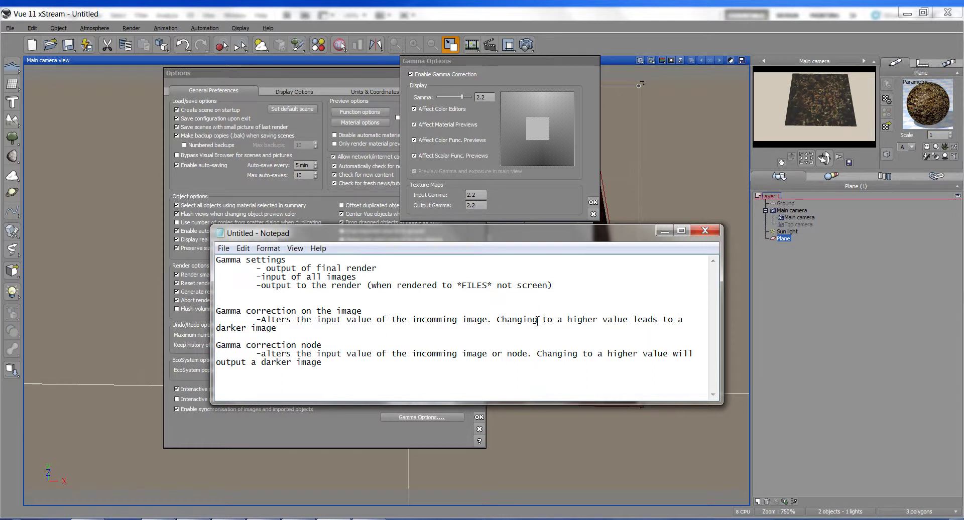
Cancel the Gamma Options and Options dialogs without changes
left_click(594, 204)
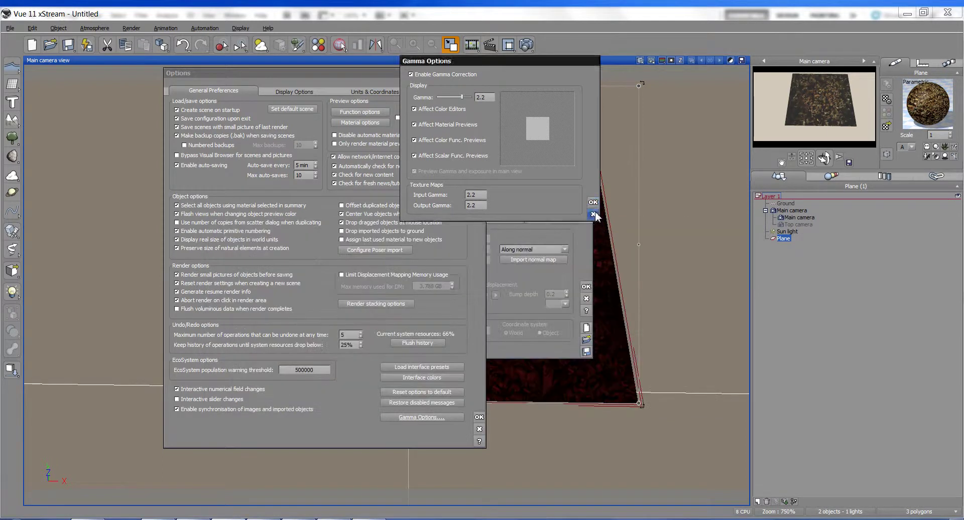
left_click(594, 204)
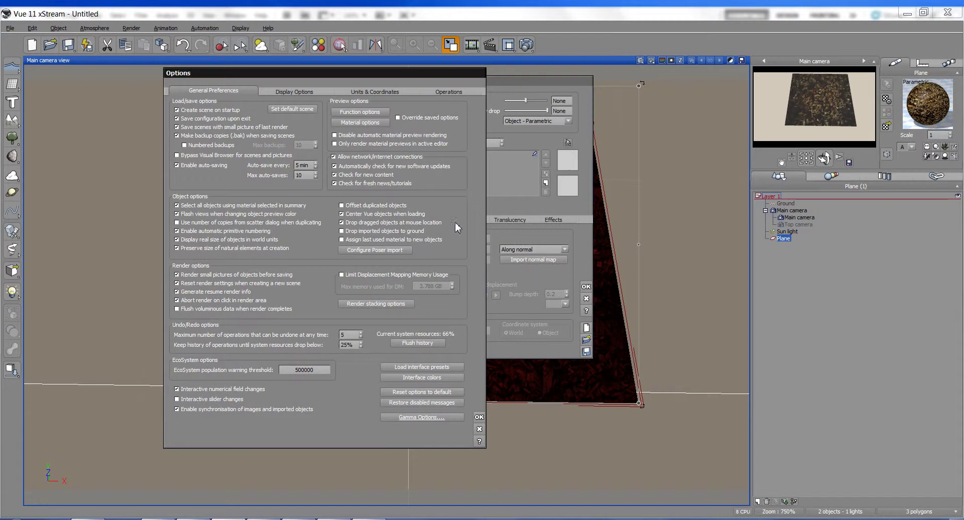
left_click(479, 430)
Check the material's Color & Alpha tab, minimize the notes, and return to the Bumps tab
left_click_drag(450, 89, 468, 87)
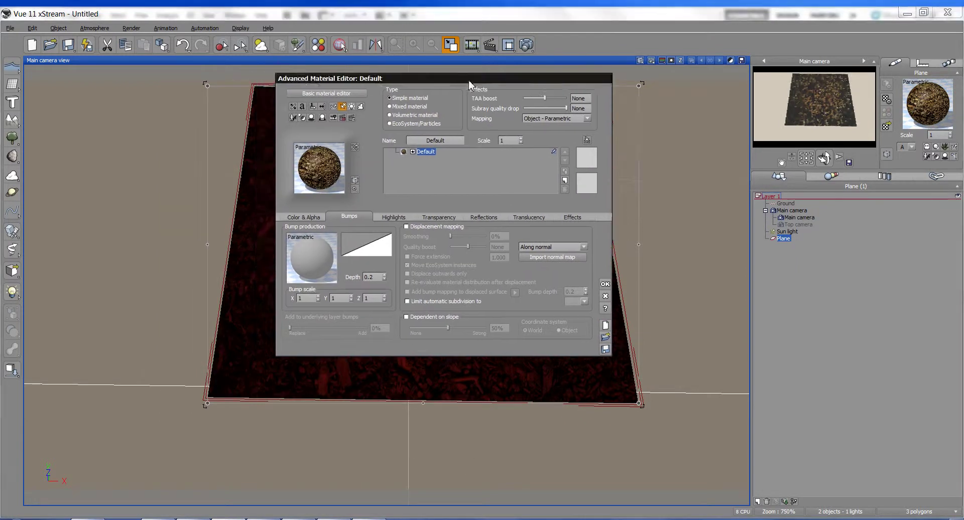
left_click(307, 220)
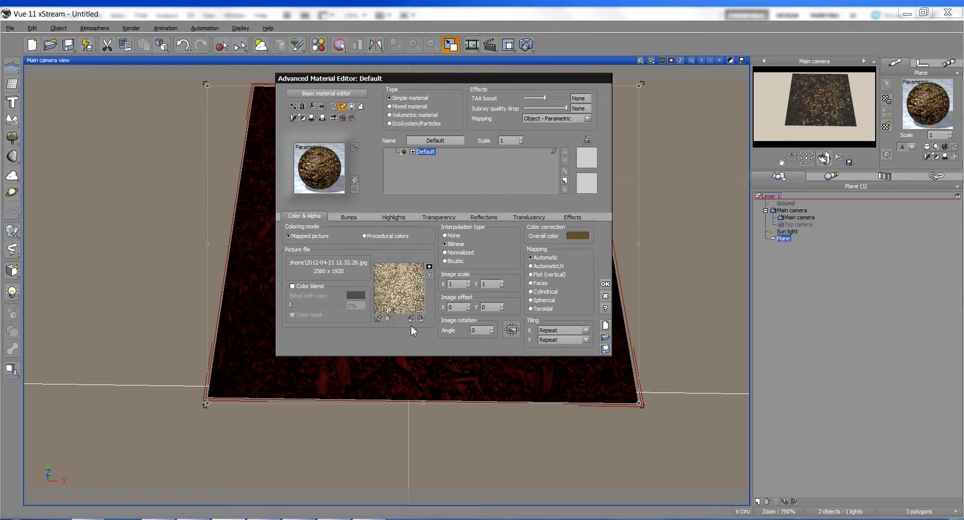
left_click(352, 516)
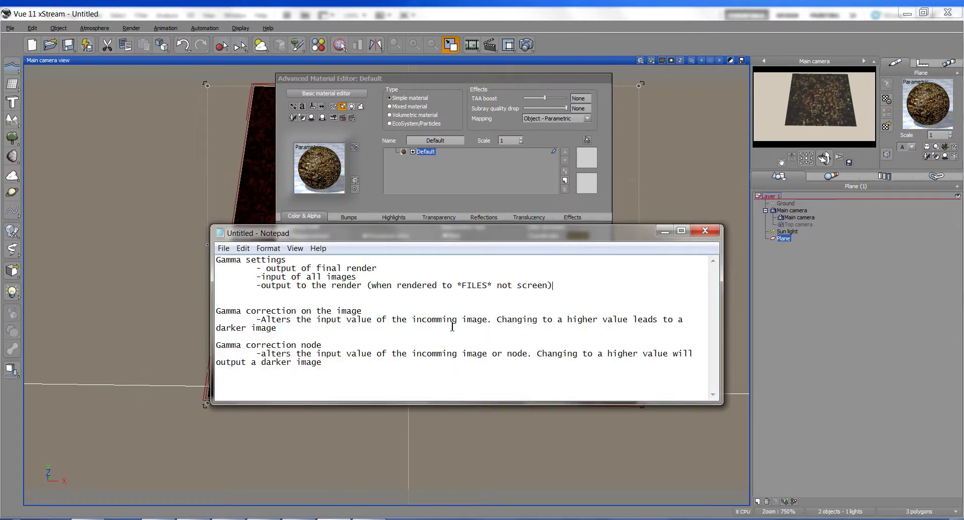
left_click(666, 231)
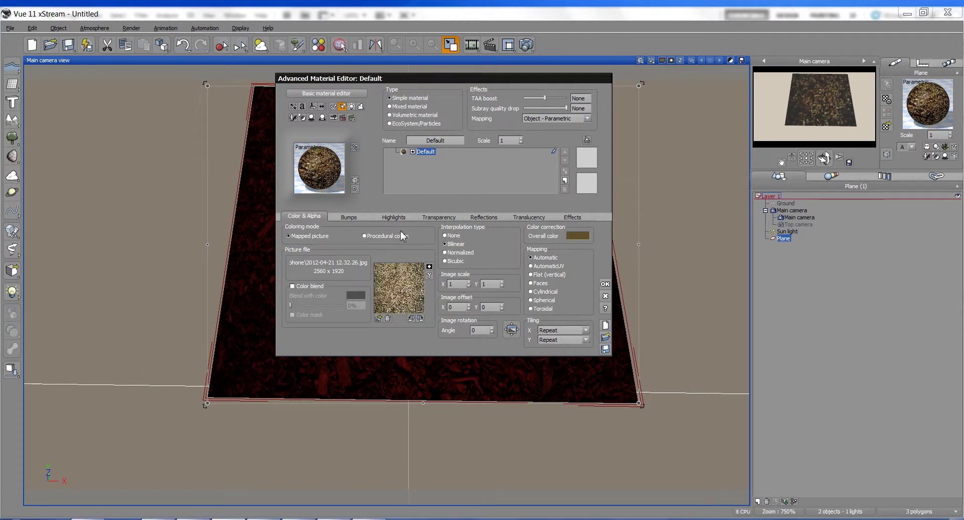
left_click(351, 218)
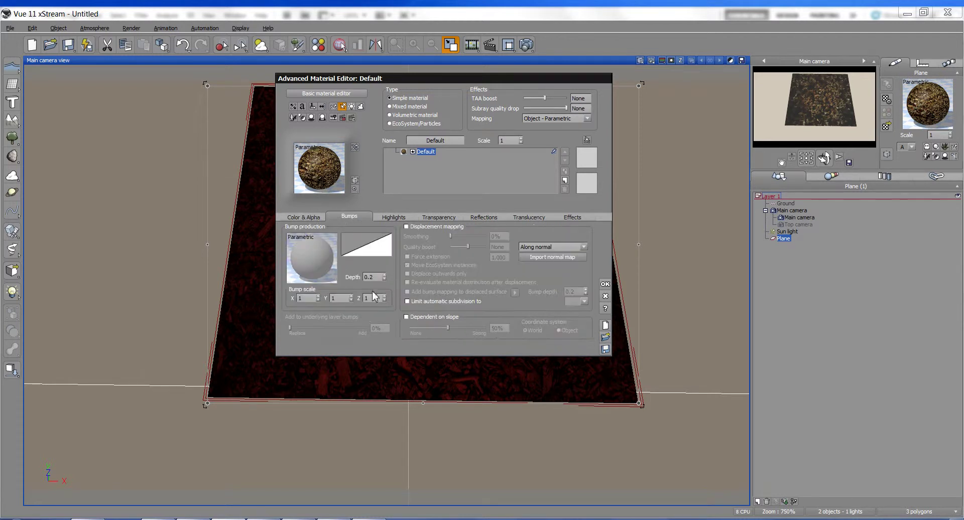
Reopen the Bump production graph, move the existing Gamma node down, and add a new Color Correction > Gamma node
double_click(321, 261)
left_click_drag(355, 240, 355, 258)
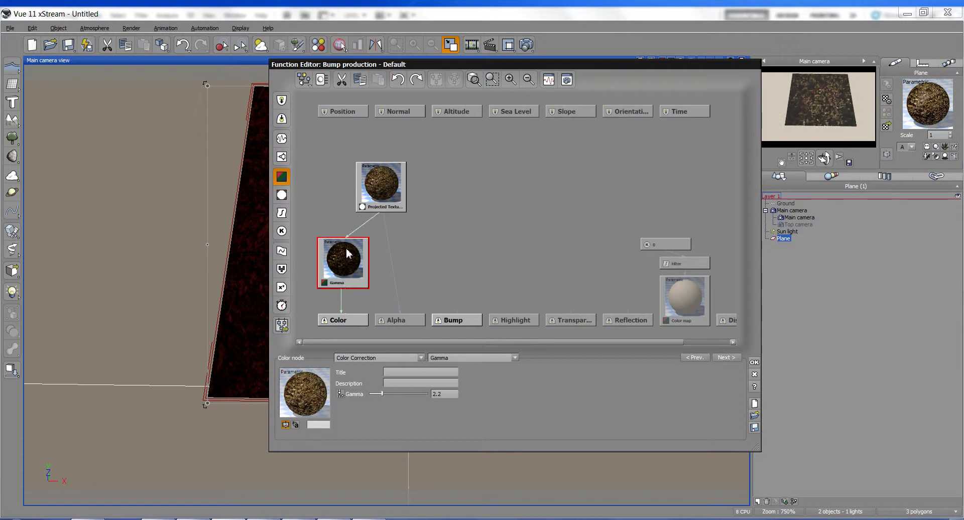
left_click(461, 243)
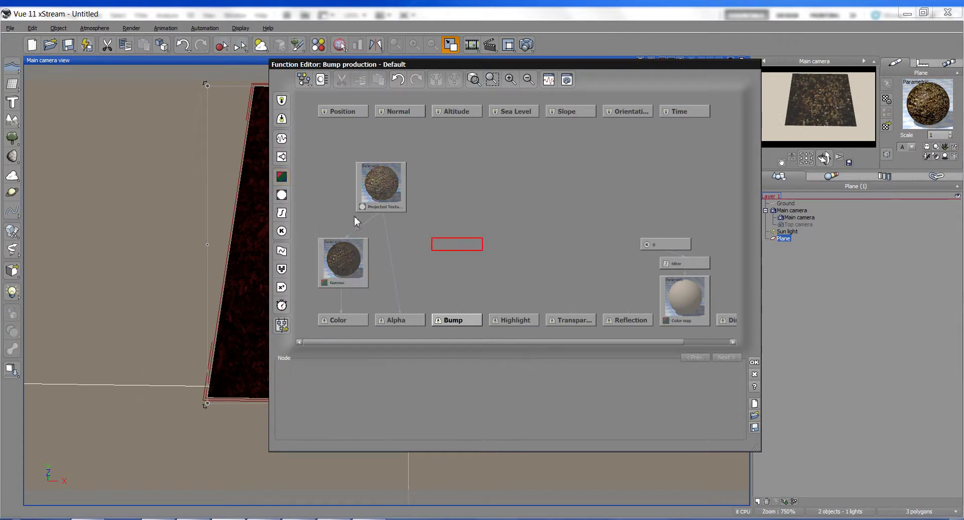
left_click(282, 177)
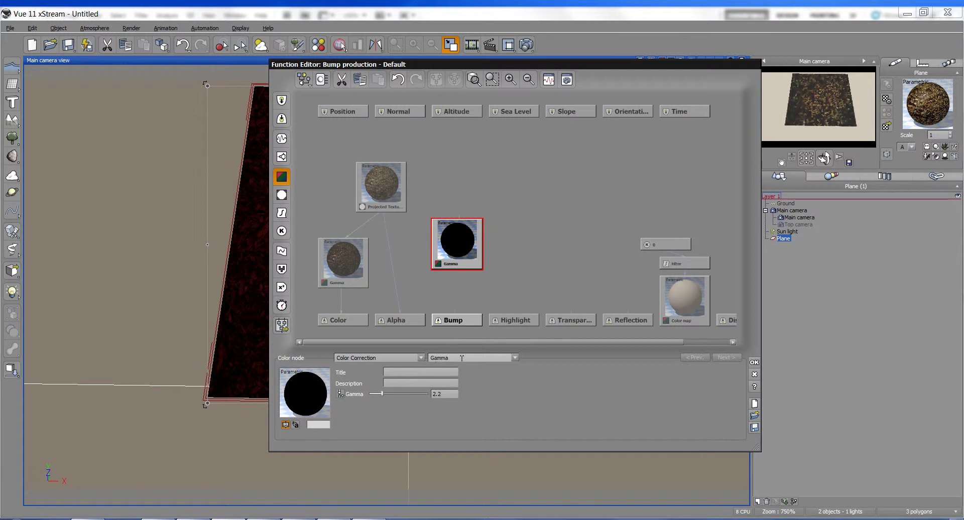
left_click(417, 357)
mouse_move(412, 373)
left_click(468, 358)
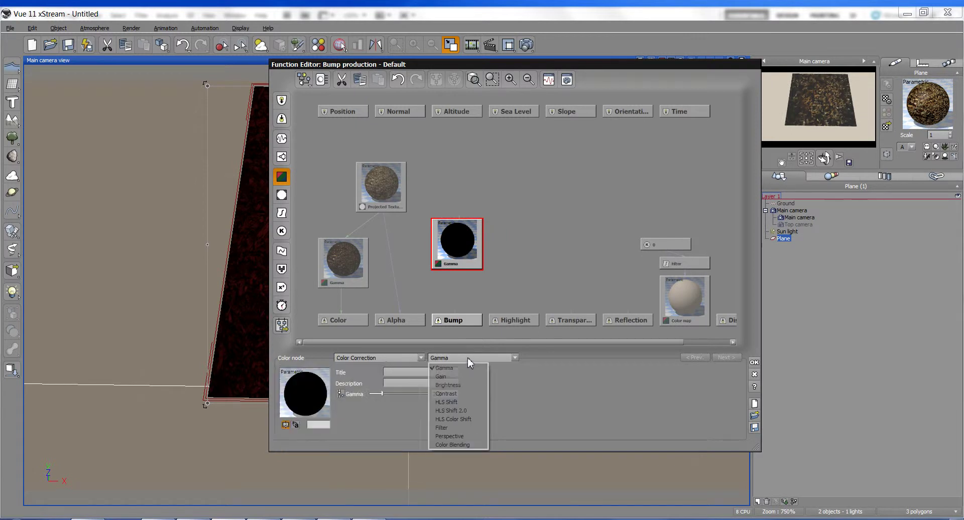
left_click(493, 356)
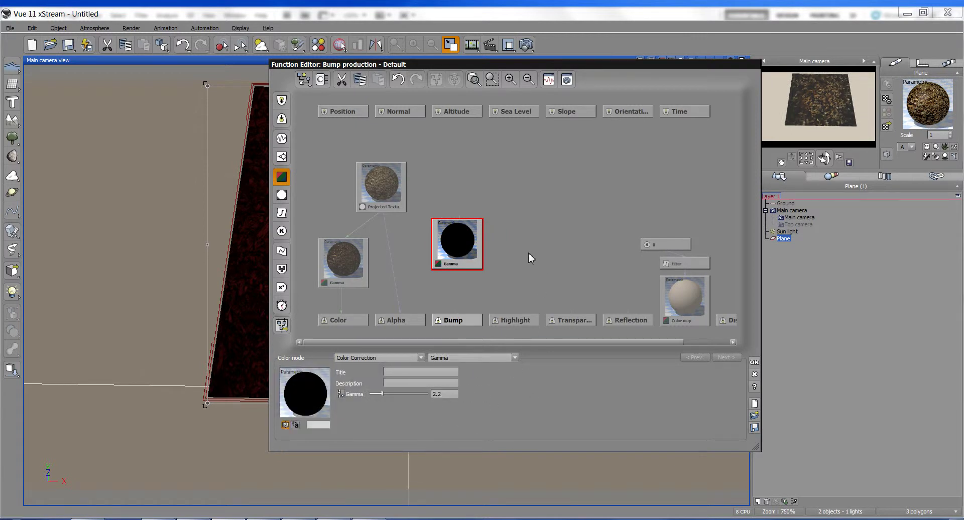